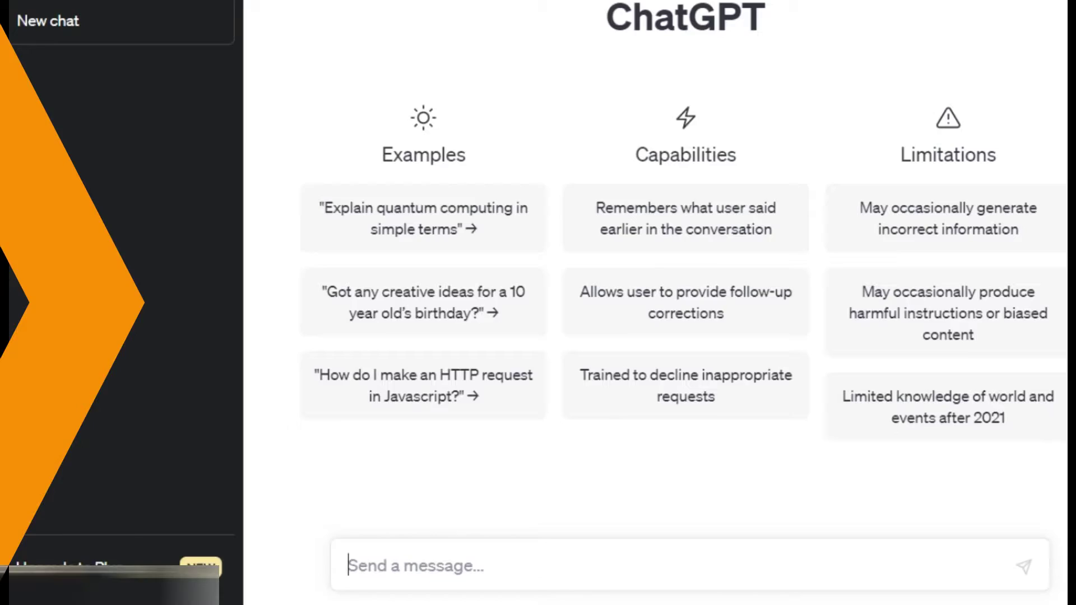
Send ChatGPT the prompt 'Write a 10 line story of little village boy'.
text(Write a 10 line story of little village boy)
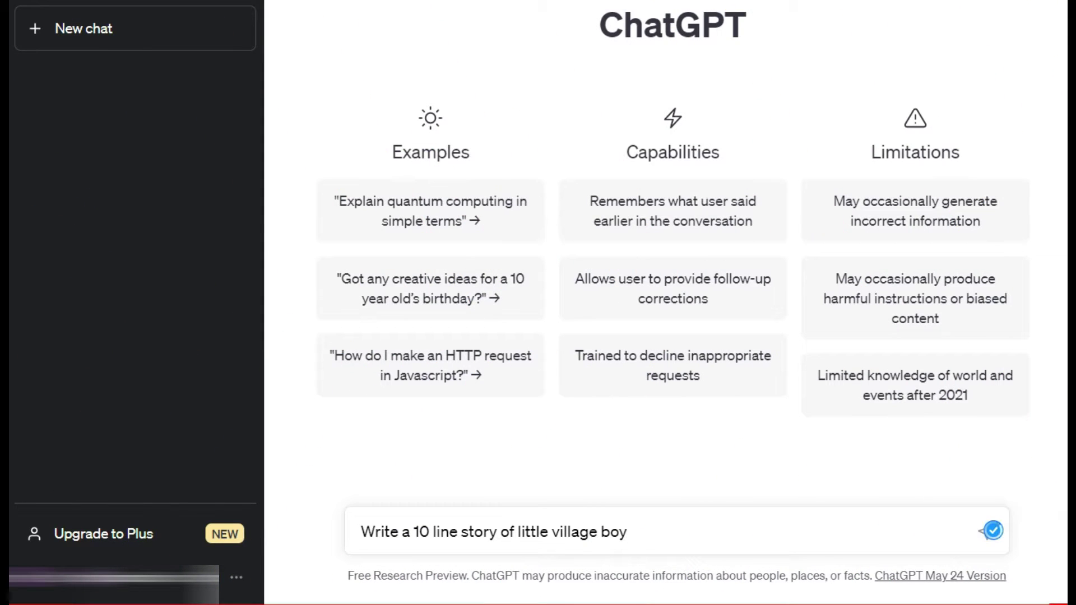
click(991, 531)
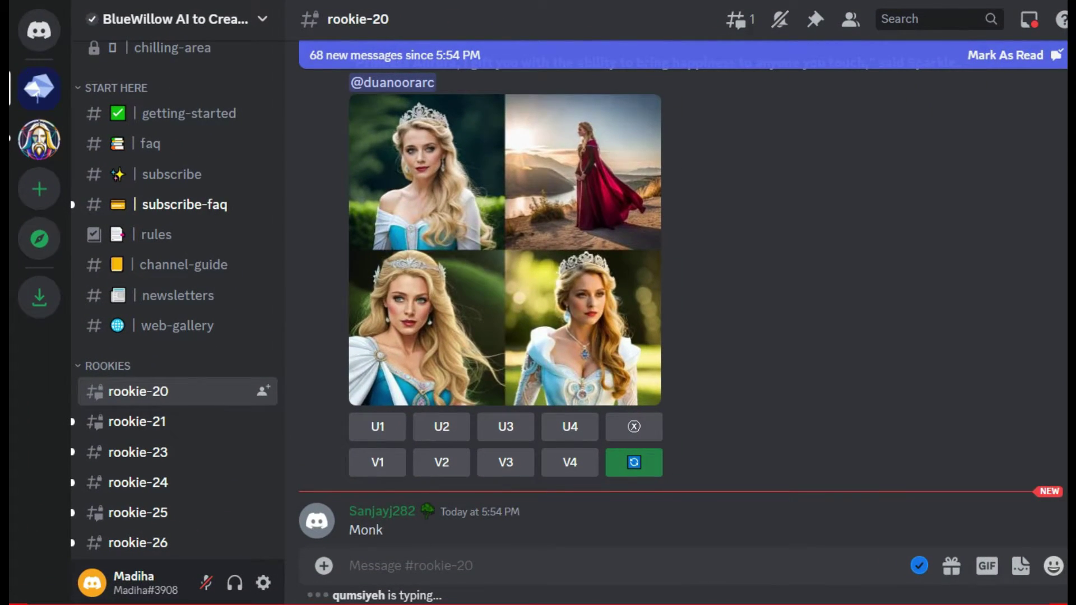
Run /imagine in Discord with the pasted Timmy story as the prompt.
text(/)
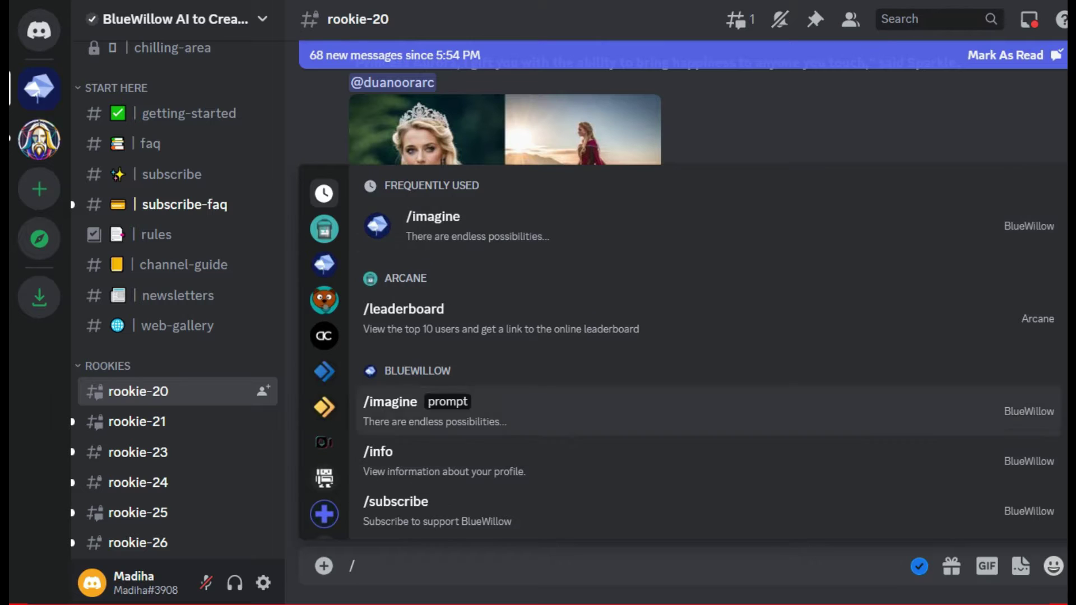
key(Return)
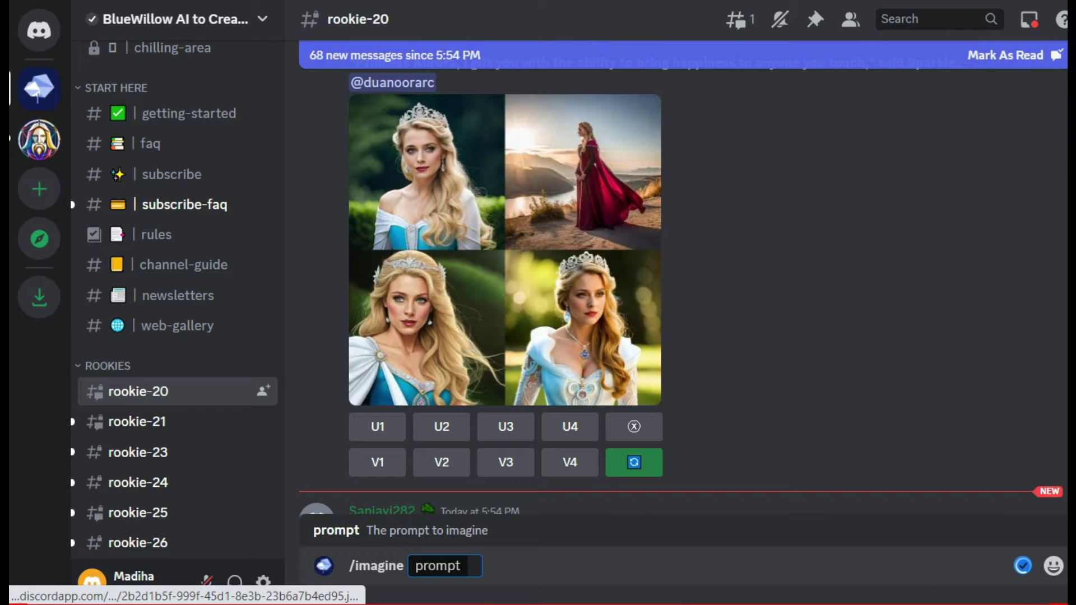
text(In a quaint little village, nestled amidst rolling green hills, lived a curious boy named Timmy. With a mop of unruly brown hair and sparkling blue eyes, he possessed an insatiable thirst for adventure. Timmy would spend his days exploring the enchanting forests, listening to the whispers of the ancient trees. He'd chase butterflies, his laughter filling the air, while the villagers smiled at his innocence.)
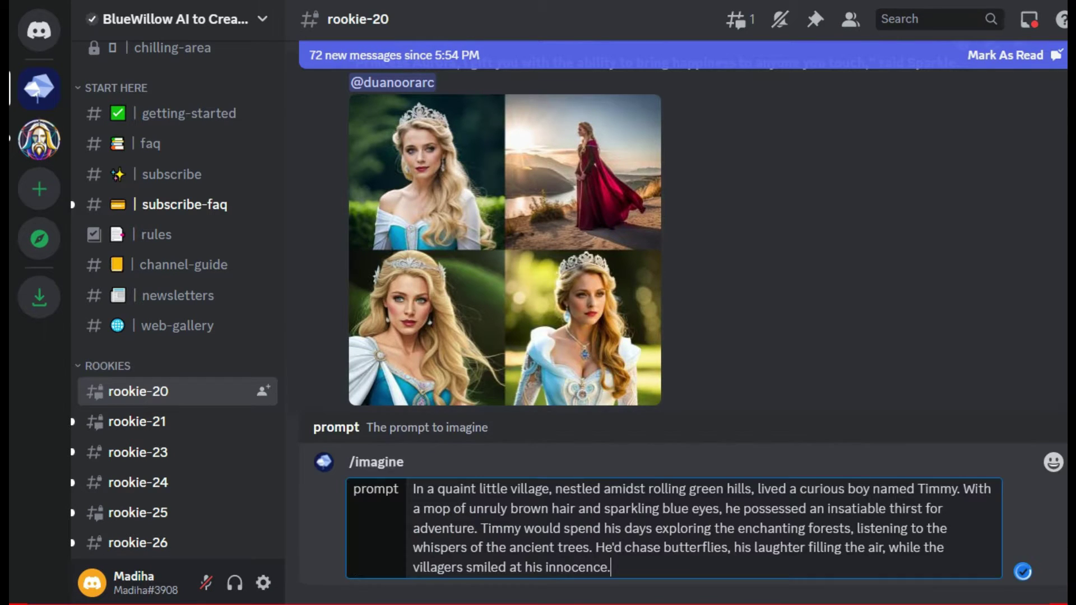
key(Return)
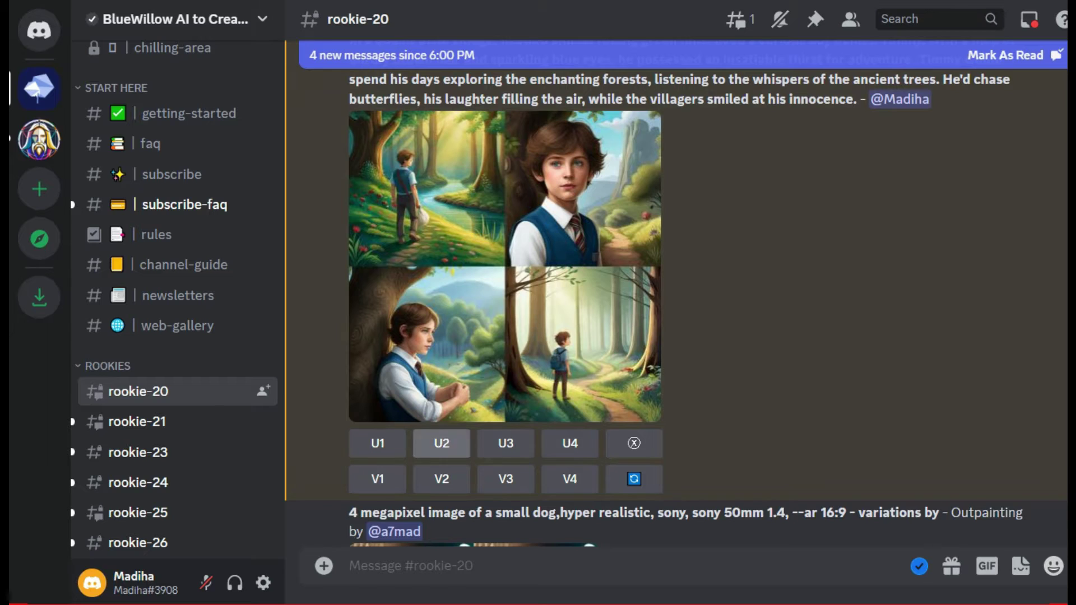
Upscale all four generated boy images (U1, U2, U3, U4).
click(377, 443)
click(441, 444)
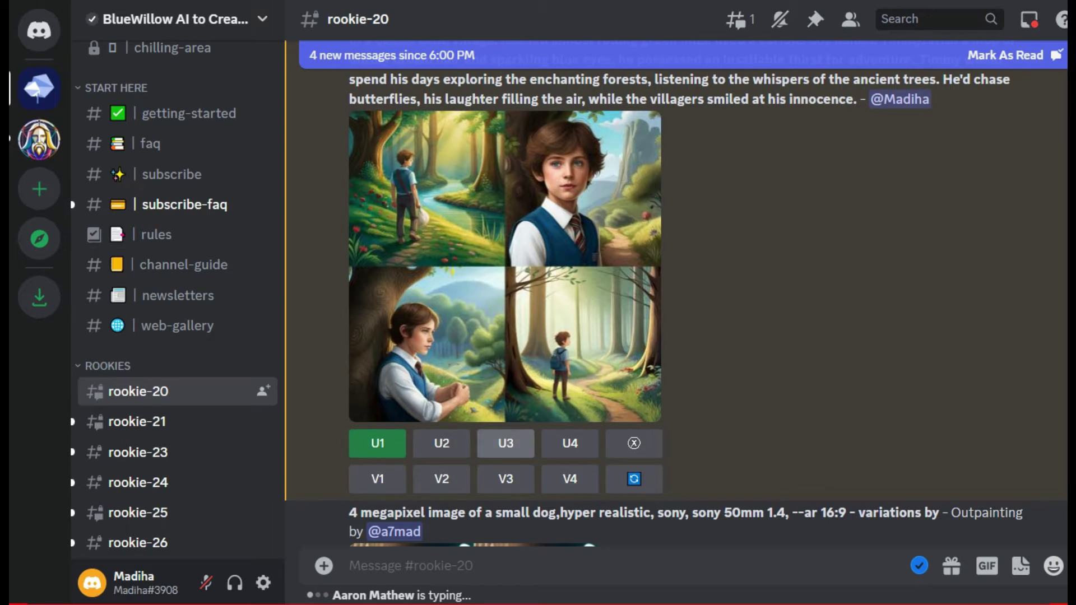
click(506, 443)
click(569, 443)
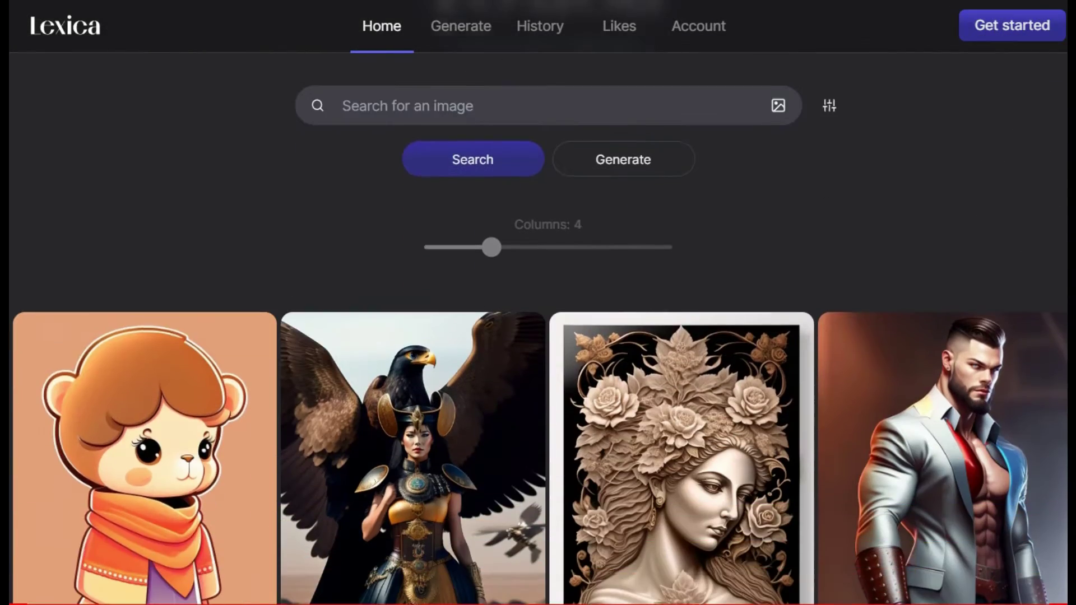
scroll(942, 392, down, 2)
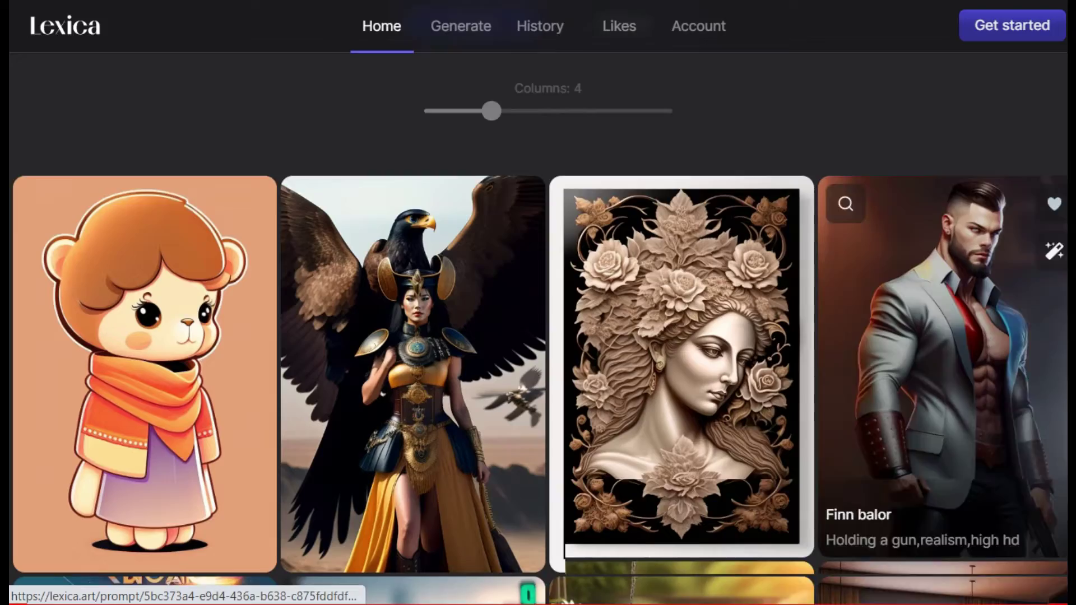
scroll(941, 392, down, 3)
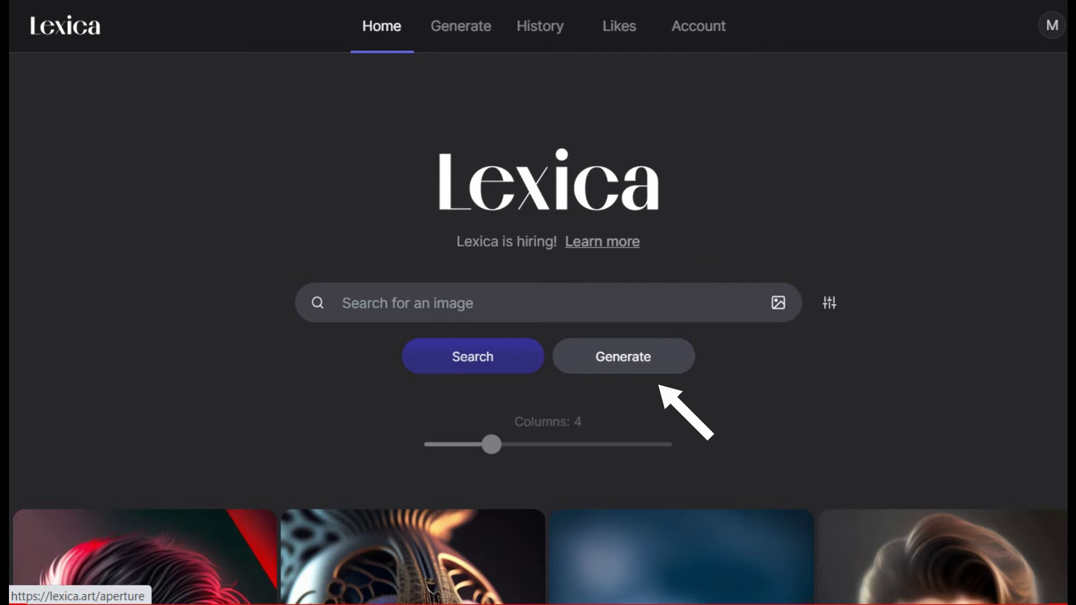
Generate four 1152 × 768 'Beautiful Village' images in Lexica.
click(623, 357)
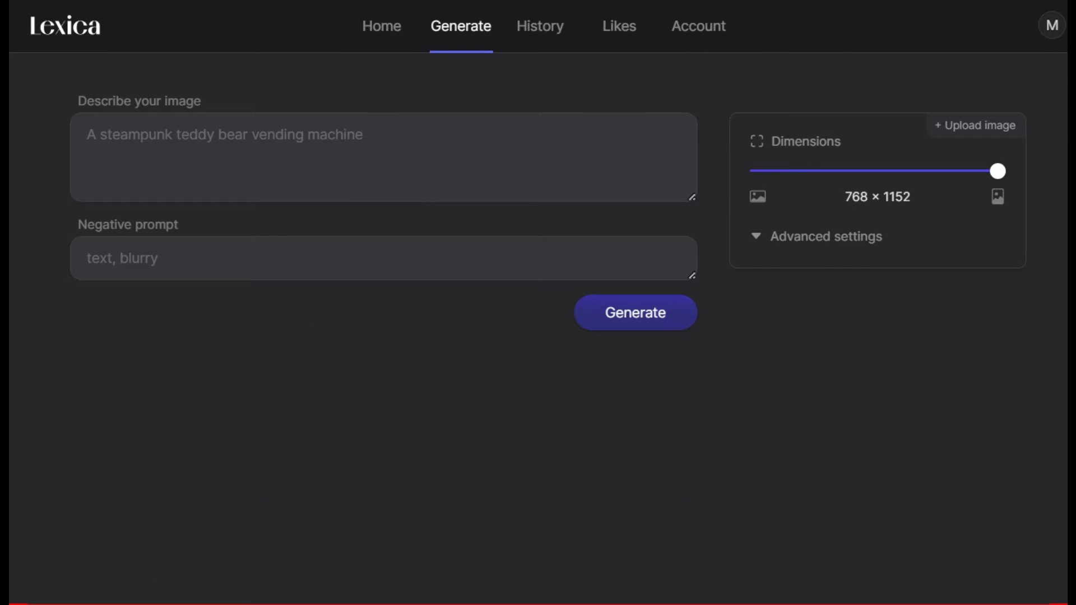
drag(997, 171, 757, 171)
text(Beautiful Village)
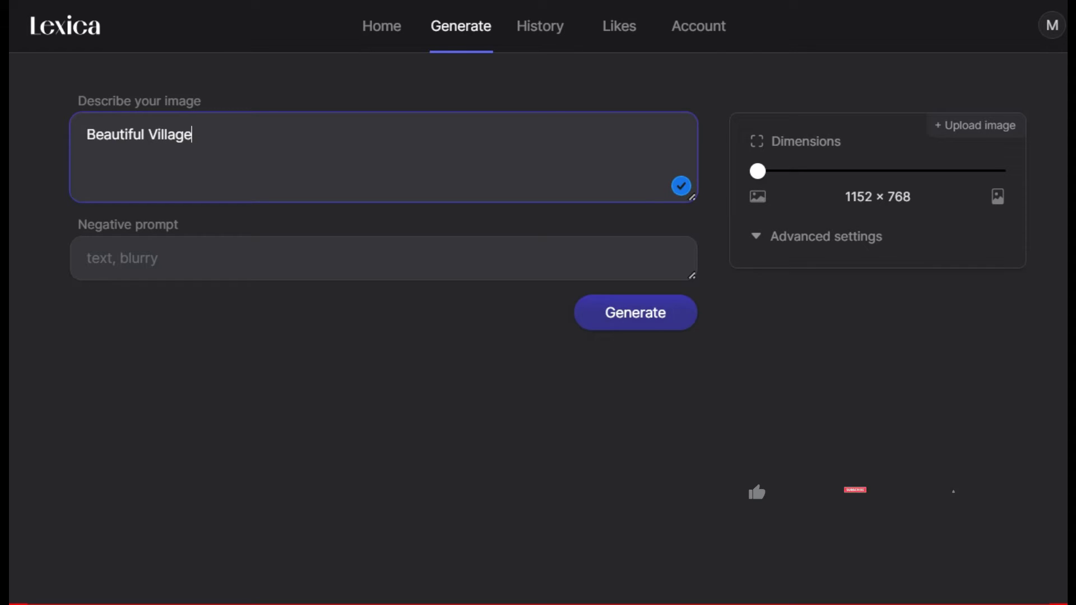
key(Return)
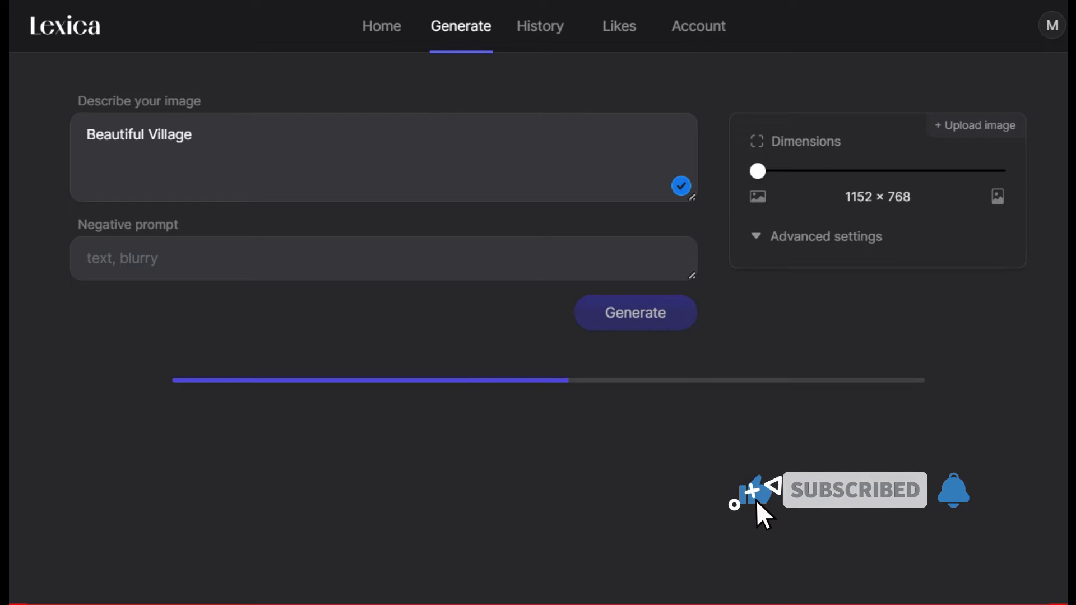
Preview and download the first Beautiful Village image.
scroll(930, 499, down, 2)
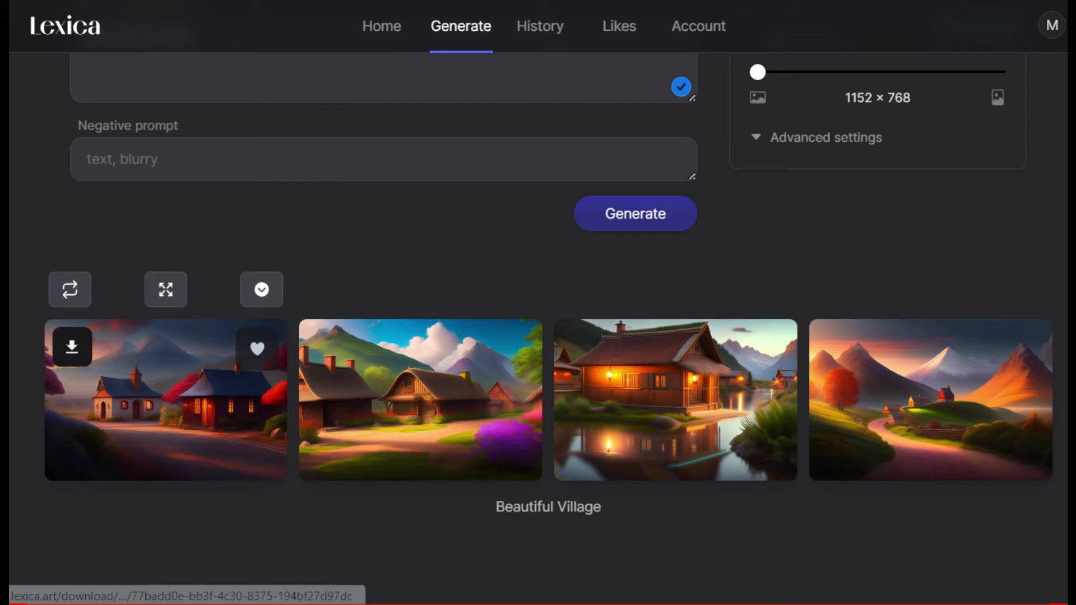
click(140, 404)
key(Escape)
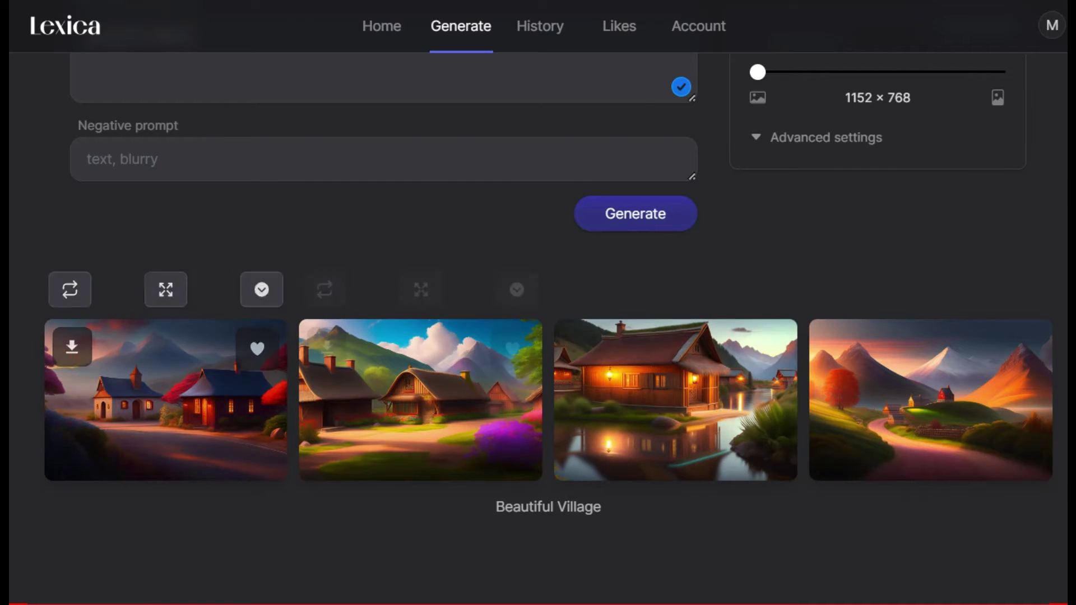
click(72, 348)
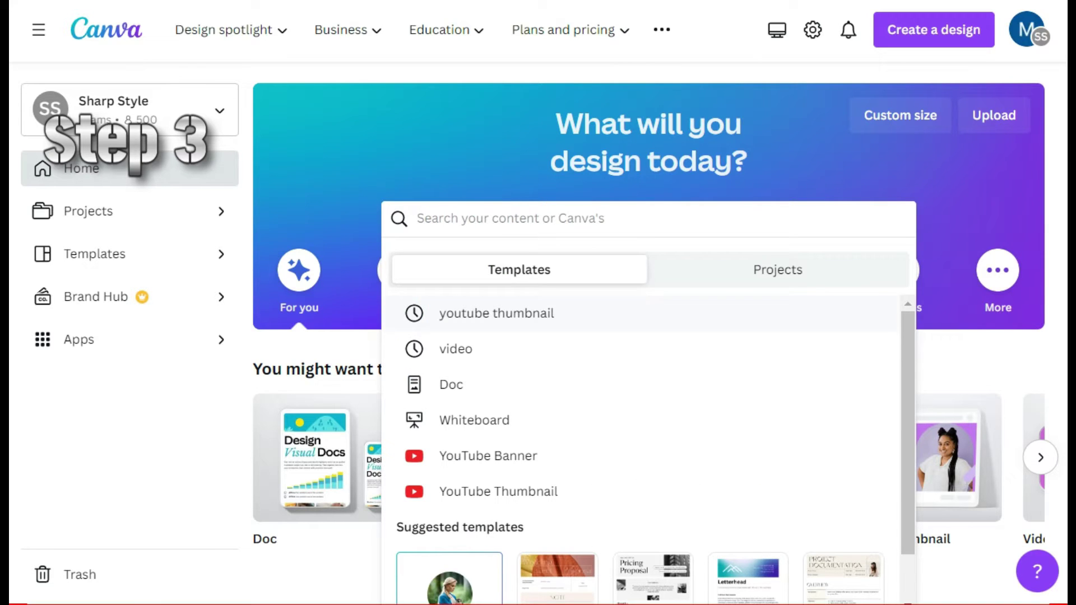
Search Canva for 'youtube thumbnail' and start a blank thumbnail design.
key(Return)
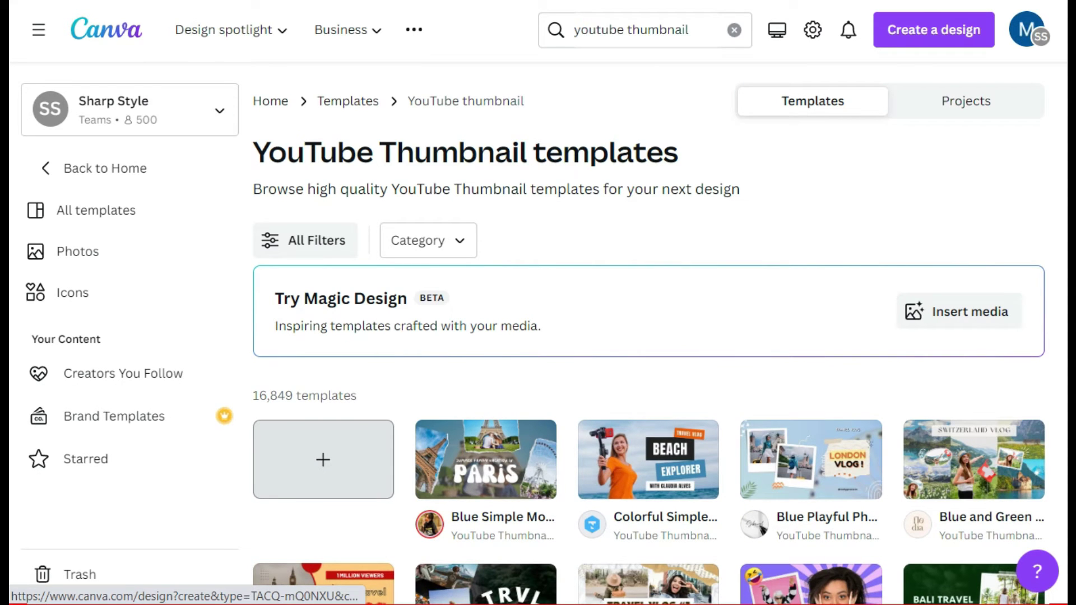
scroll(648, 336, down, 2)
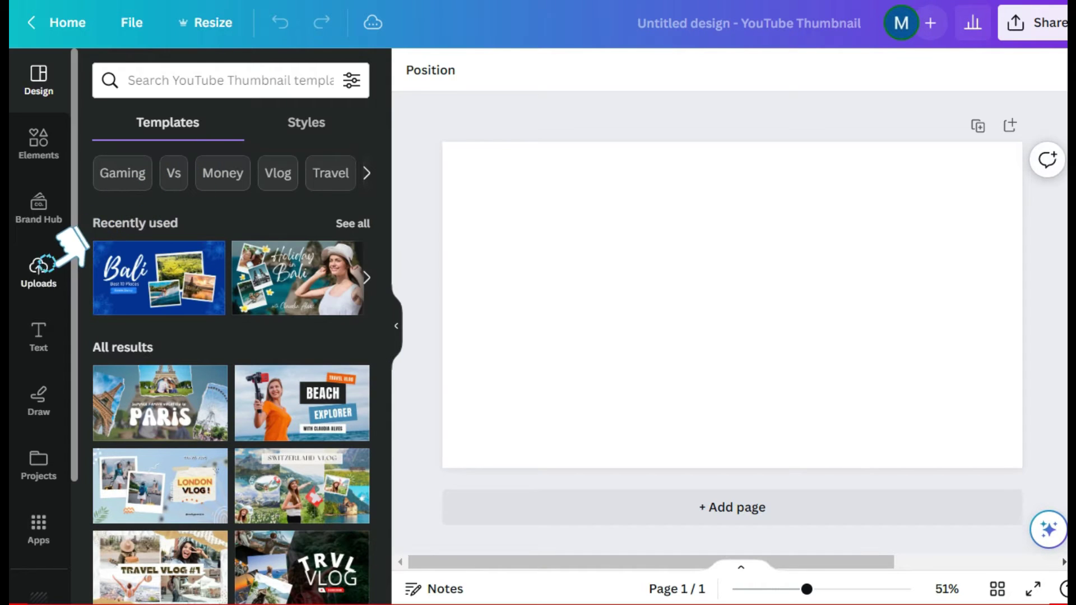
Upload every picture from the Pics folder into Canva's uploads library.
click(38, 272)
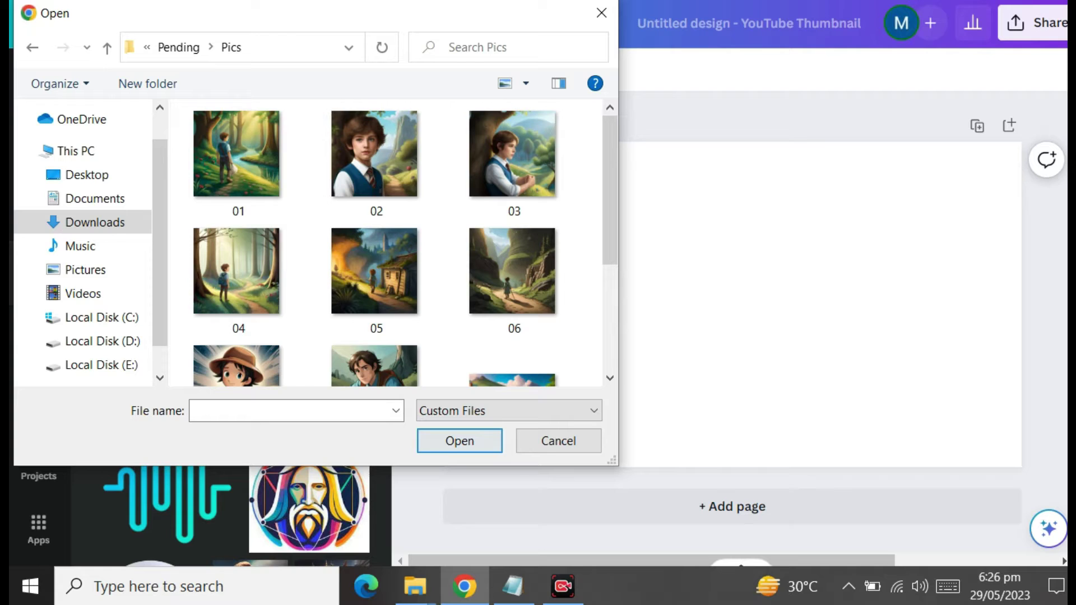
click(238, 162)
ctrl+click(374, 162)
ctrl+click(512, 163)
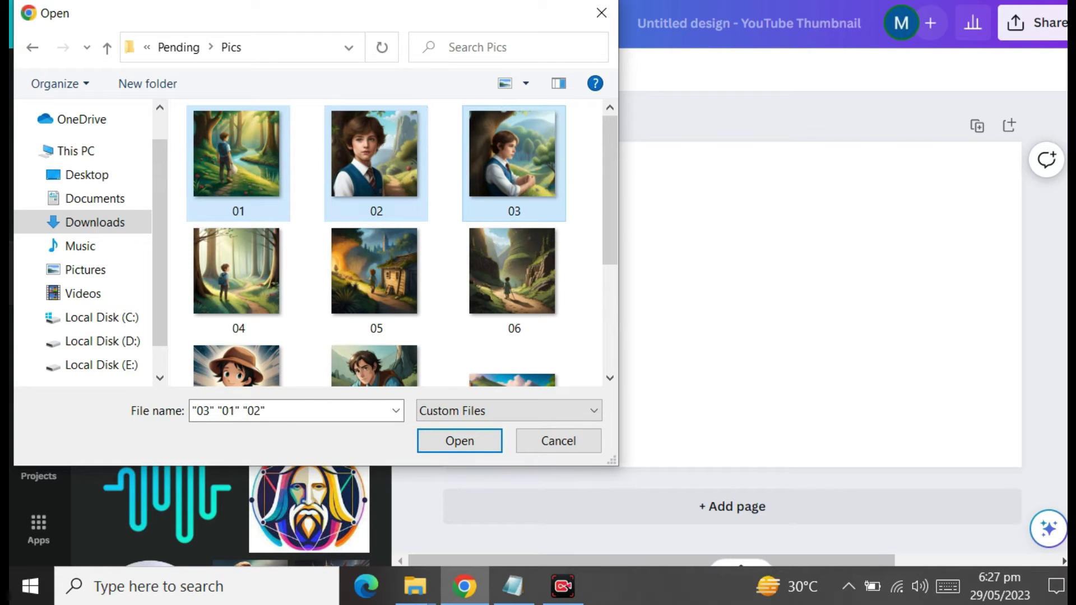
key(ctrl+a)
key(Return)
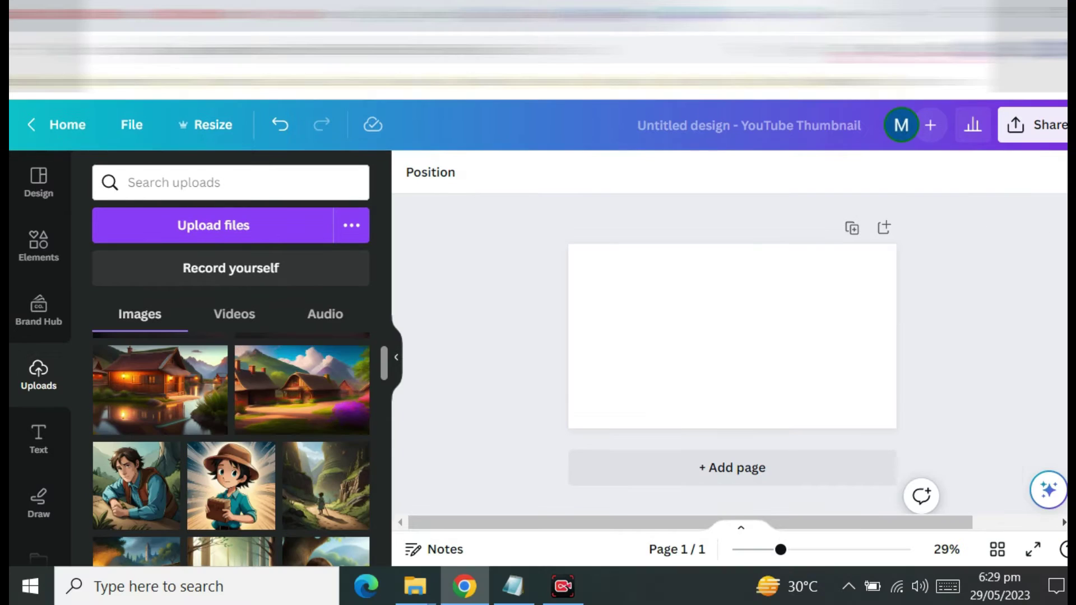
Set the village picture as the page background and add the boy with background removed.
drag(160, 339, 616, 364)
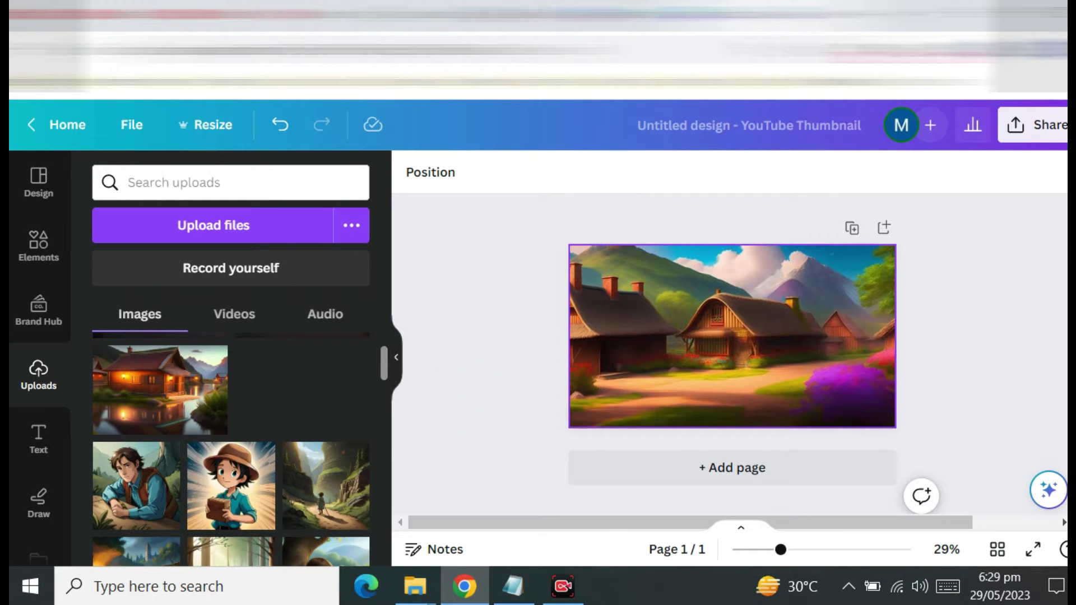
scroll(231, 382, down, 2)
scroll(231, 383, down, 2)
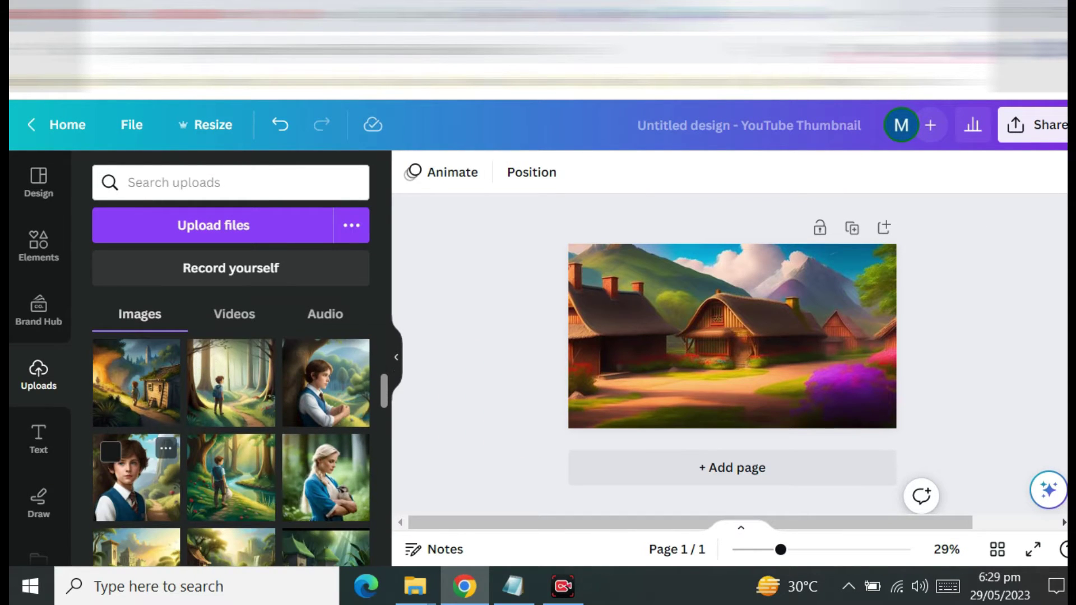
drag(134, 476, 719, 338)
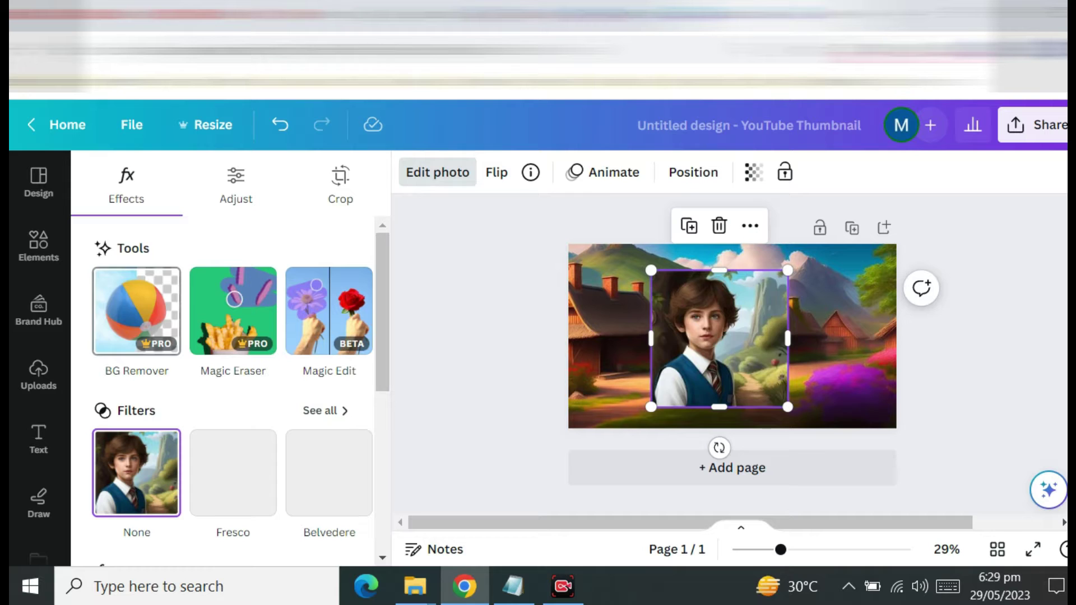
click(136, 311)
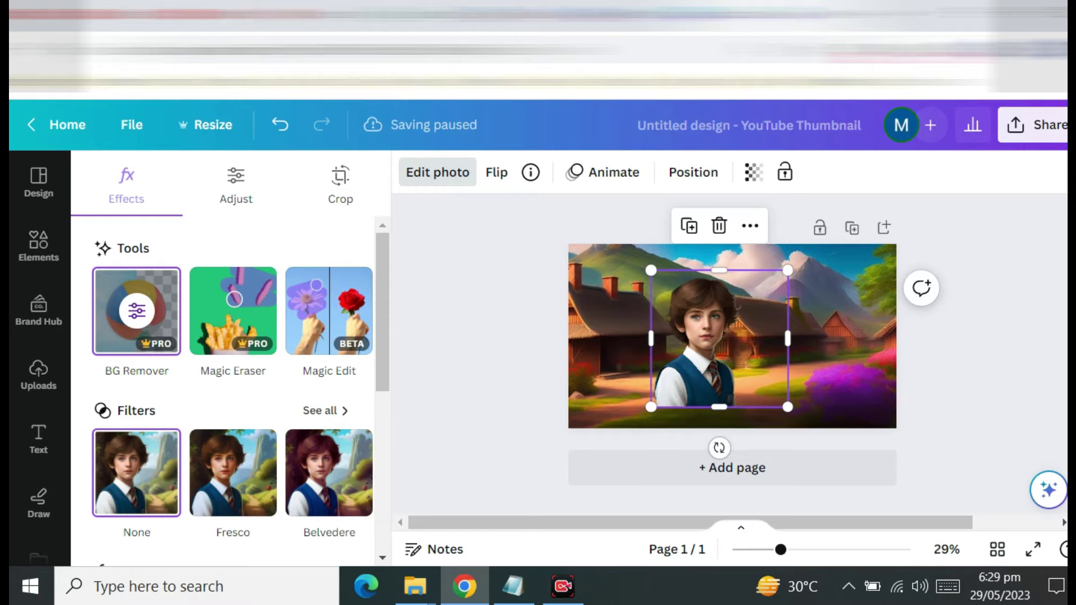
Shrink the boy cut-out and position it near the bottom of the page.
drag(719, 338, 700, 358)
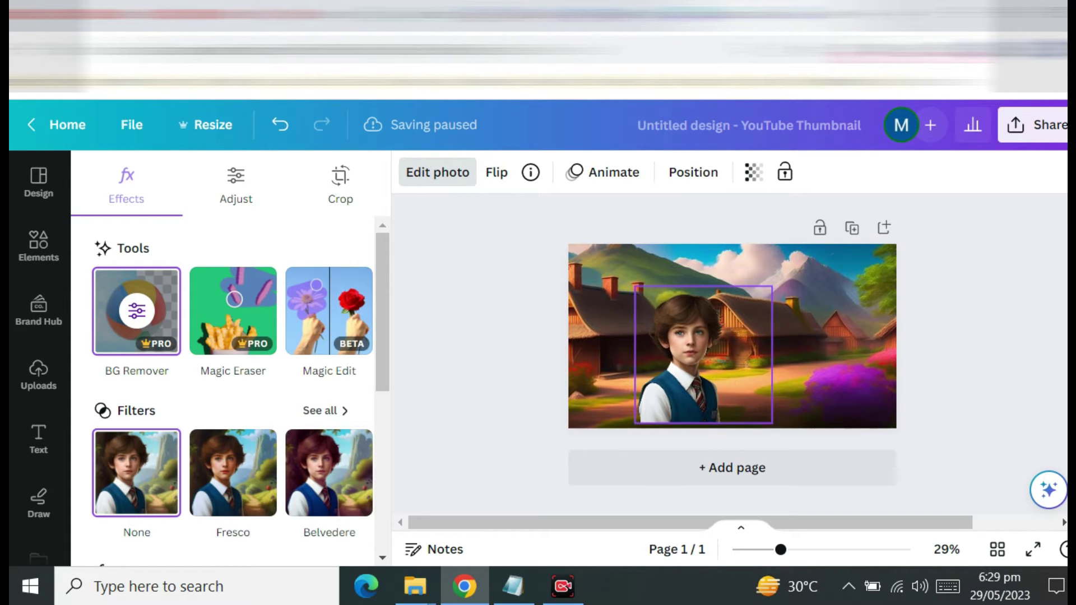
drag(771, 288, 738, 324)
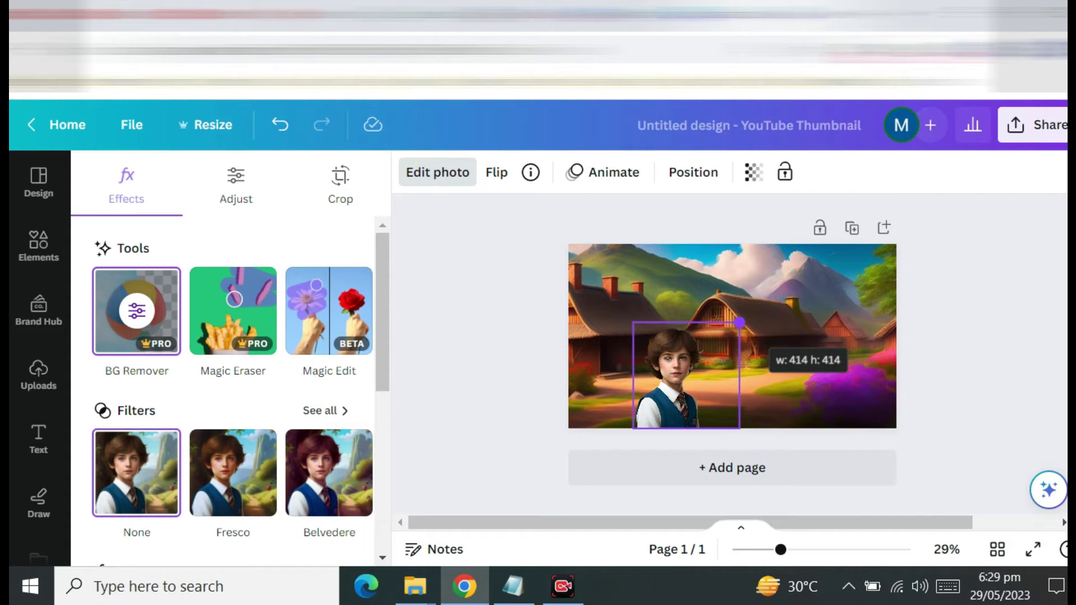
mouse_move(686, 381)
mouse_down()
mouse_move(703, 381)
mouse_move(693, 381)
mouse_up()
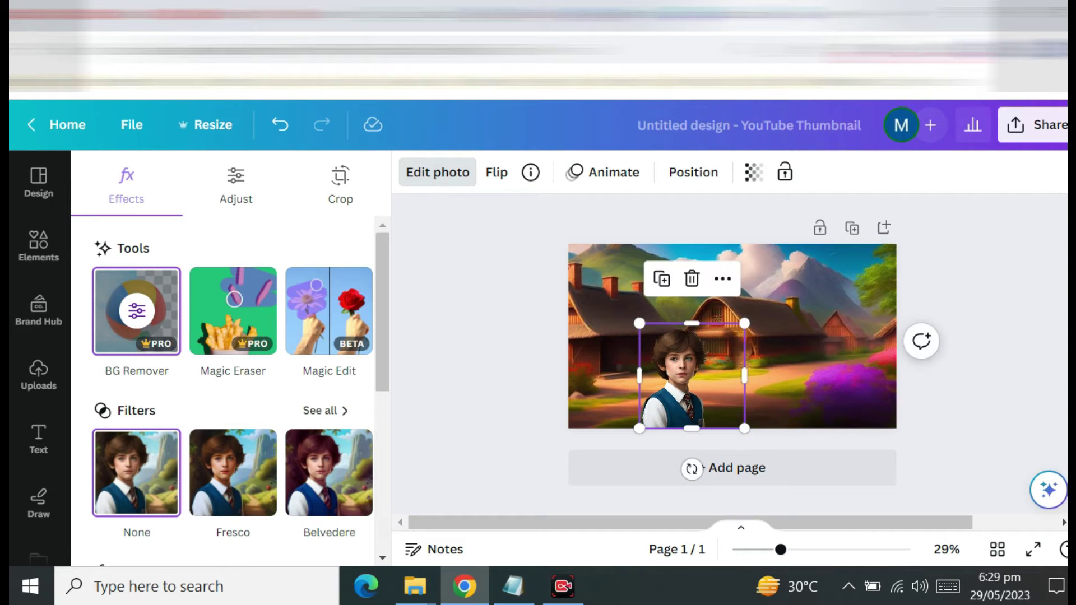
click(38, 375)
Add a second page with the dusk village scene as its background.
click(737, 468)
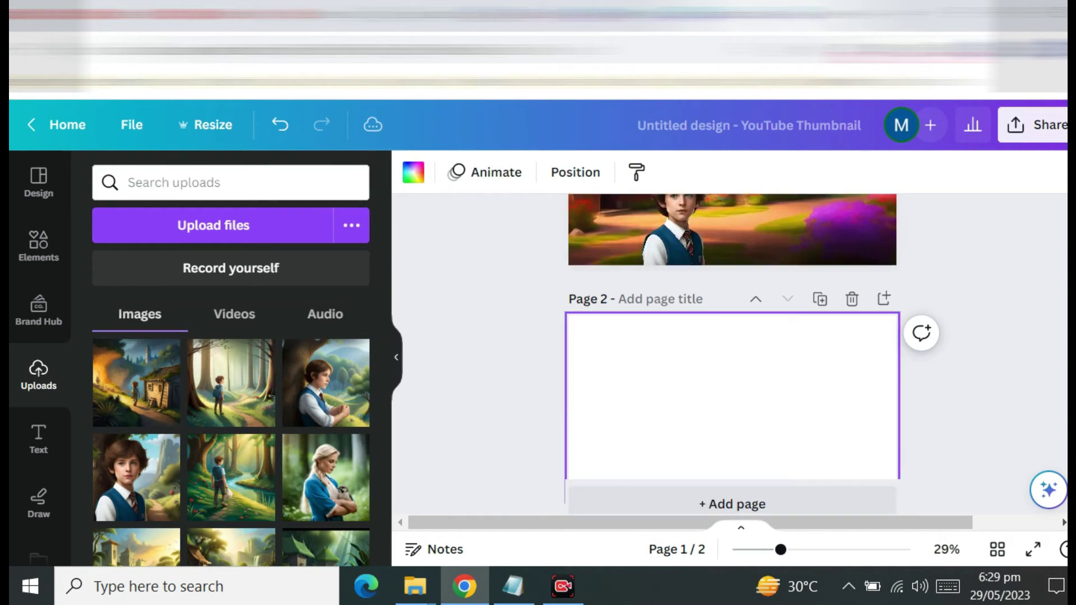
scroll(224, 476, up, 5)
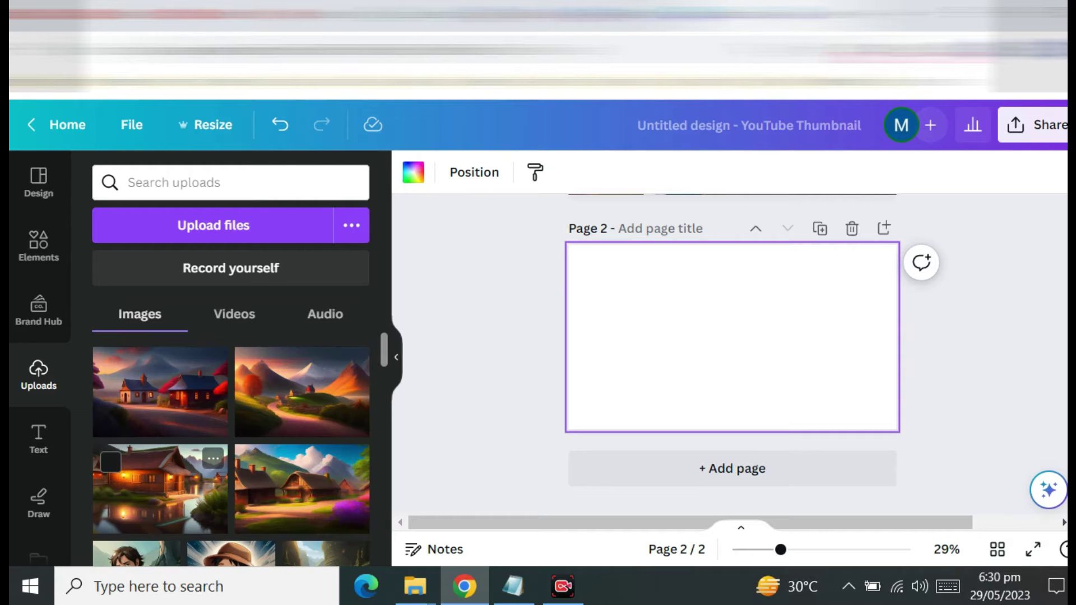
drag(159, 392, 616, 364)
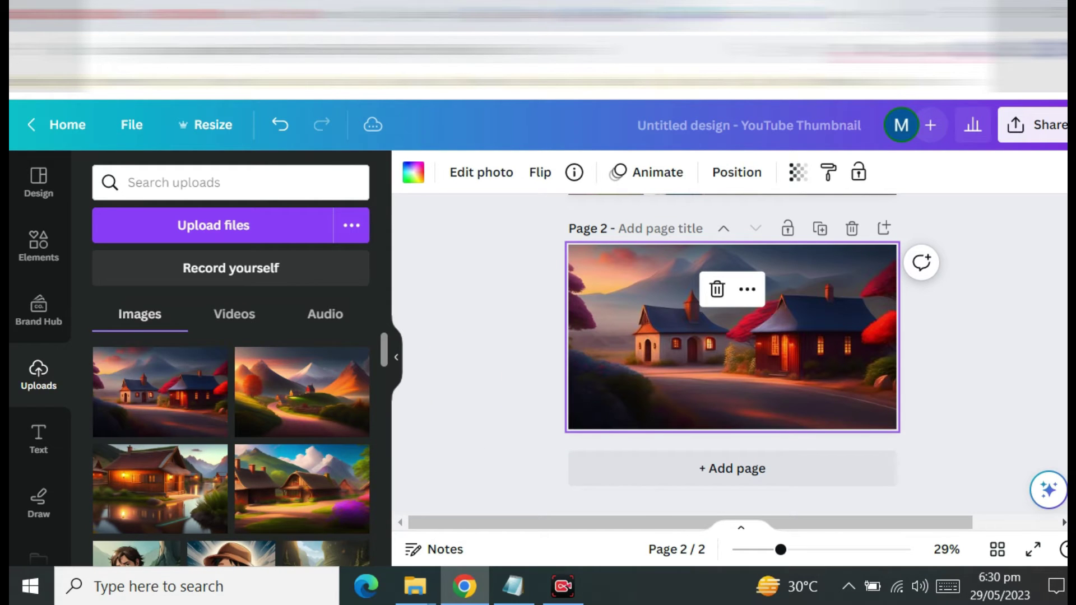
Place the forest boy on Page 2, remove his background, and move him onto the road.
scroll(231, 437, down, 2)
scroll(230, 437, down, 2)
scroll(231, 432, down, 2)
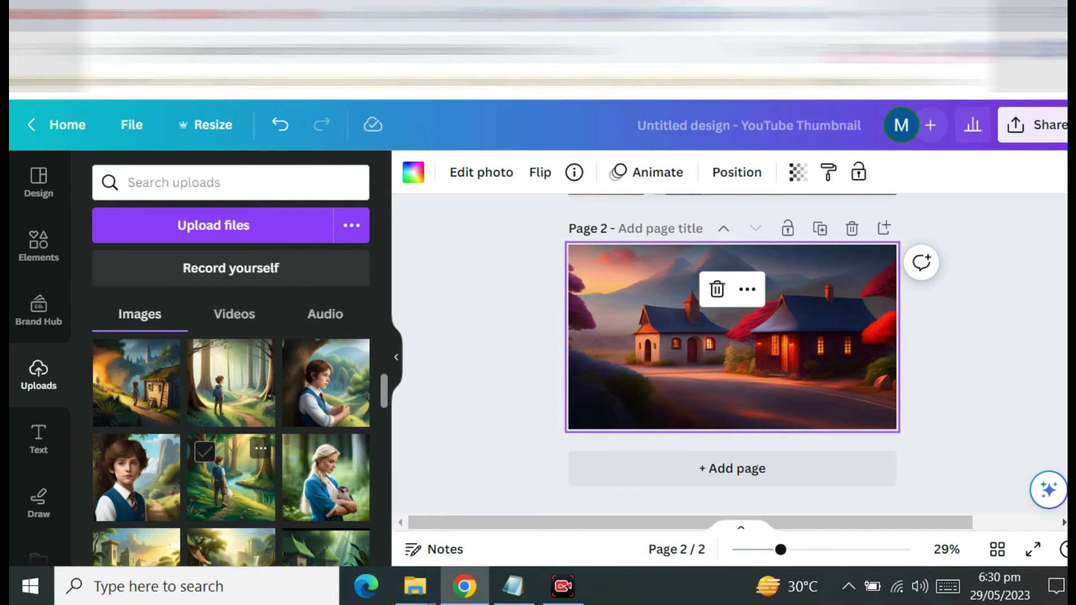
drag(231, 383, 690, 345)
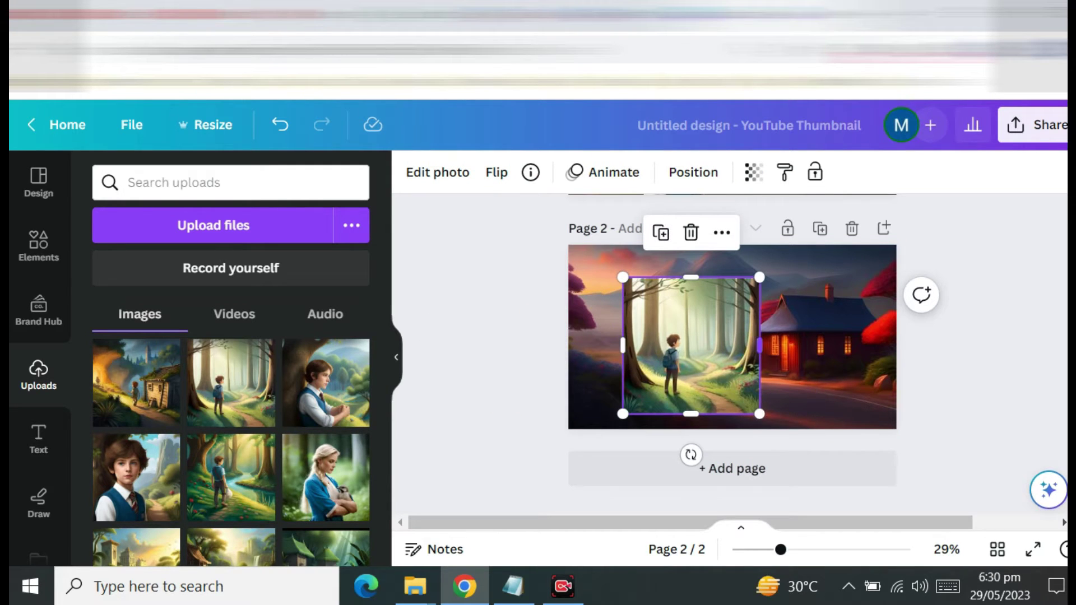
click(437, 172)
click(136, 311)
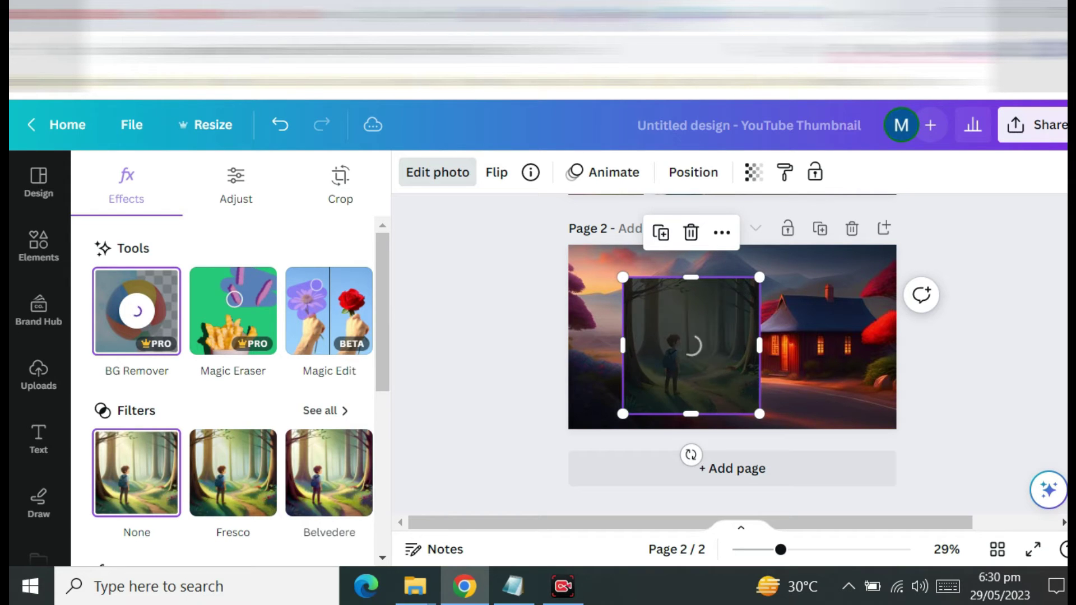
drag(672, 359, 734, 373)
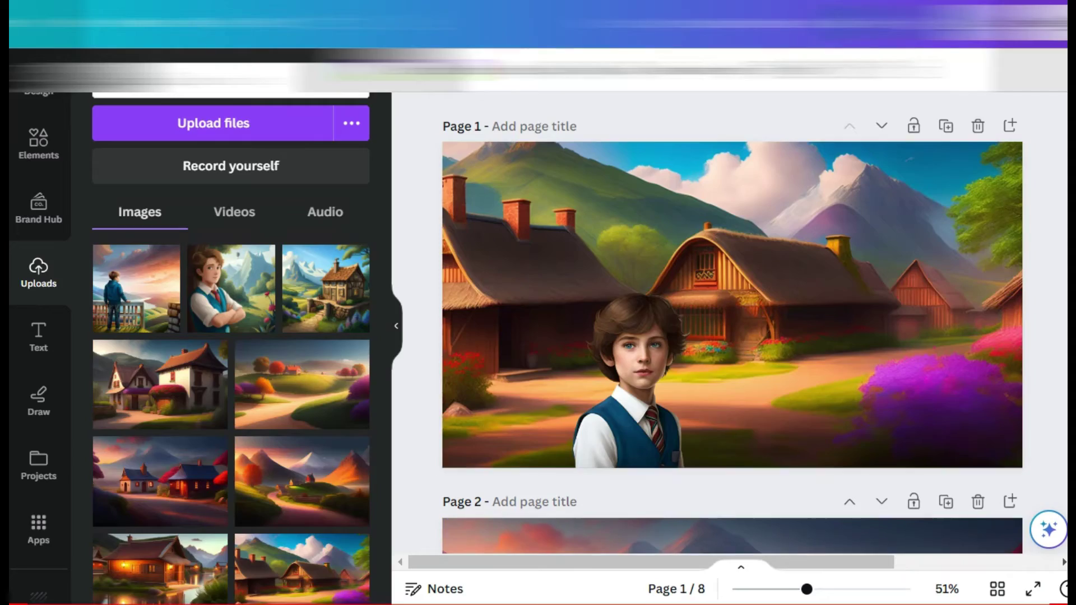
Scroll through all eight pages of the story design to review them.
scroll(728, 337, down, 2)
scroll(728, 336, down, 3)
scroll(729, 336, down, 1)
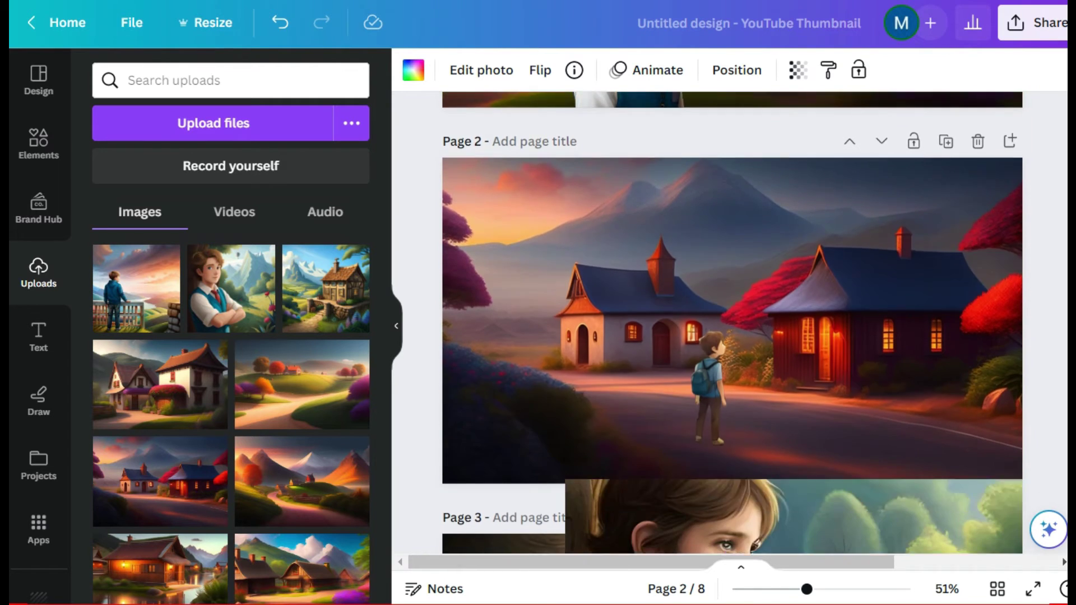
scroll(728, 336, down, 5)
scroll(729, 336, down, 2)
scroll(728, 336, down, 3)
scroll(728, 337, down, 1)
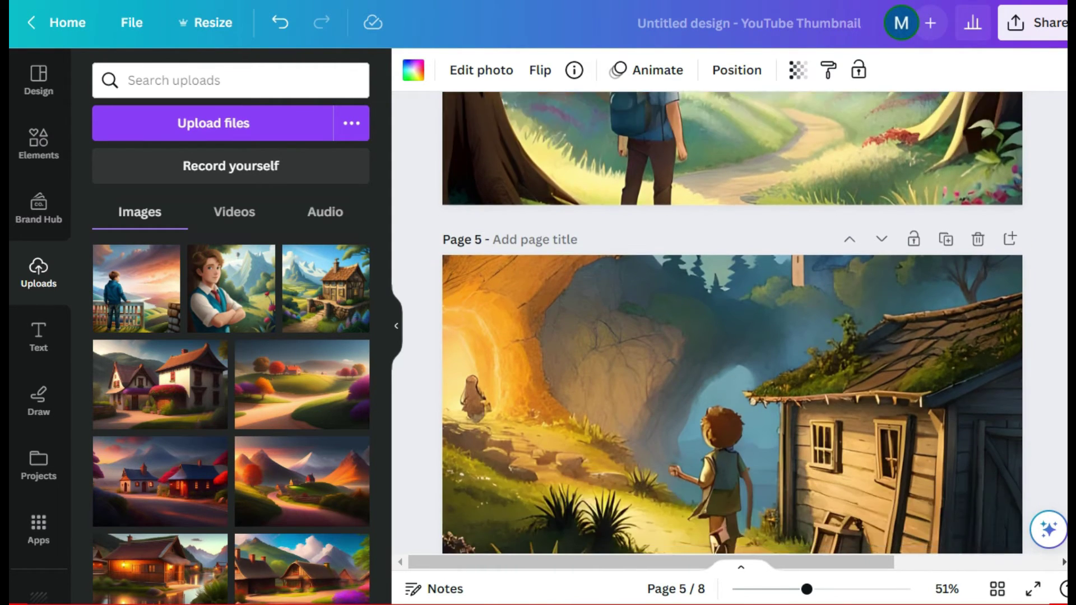
scroll(728, 336, down, 2)
scroll(728, 337, down, 2)
scroll(728, 336, down, 5)
scroll(728, 336, down, 4)
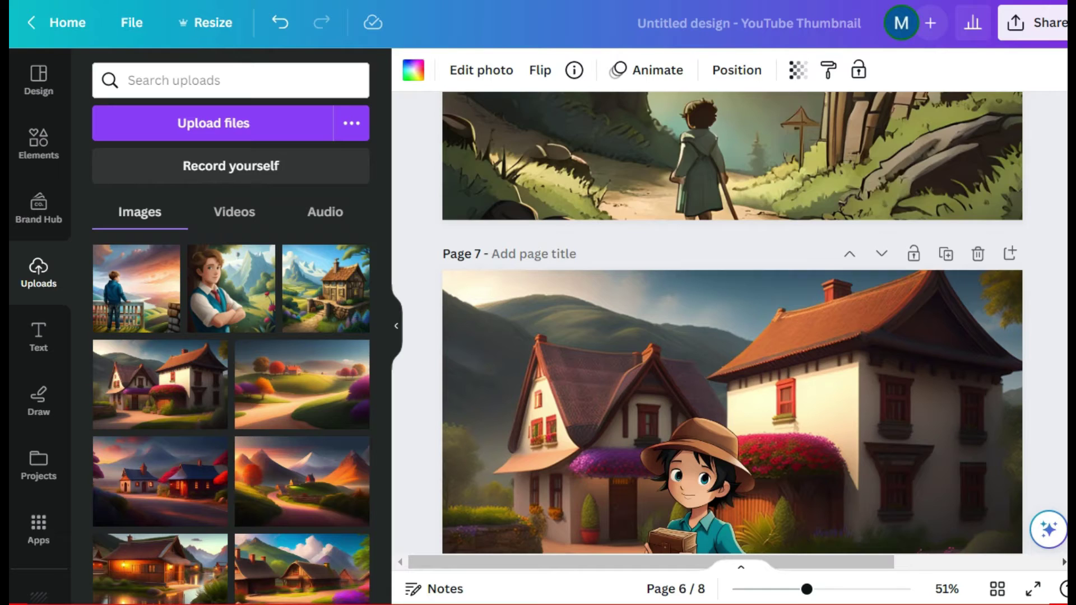
scroll(728, 336, down, 1)
scroll(728, 336, down, 2)
scroll(729, 336, down, 4)
scroll(729, 336, down, 2)
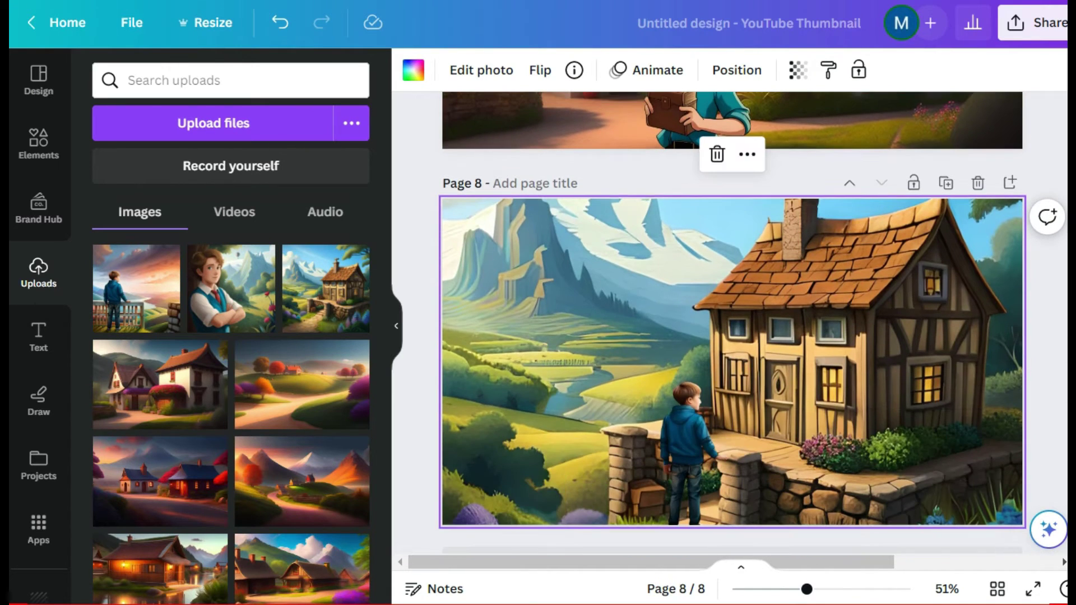
scroll(729, 336, up, 1)
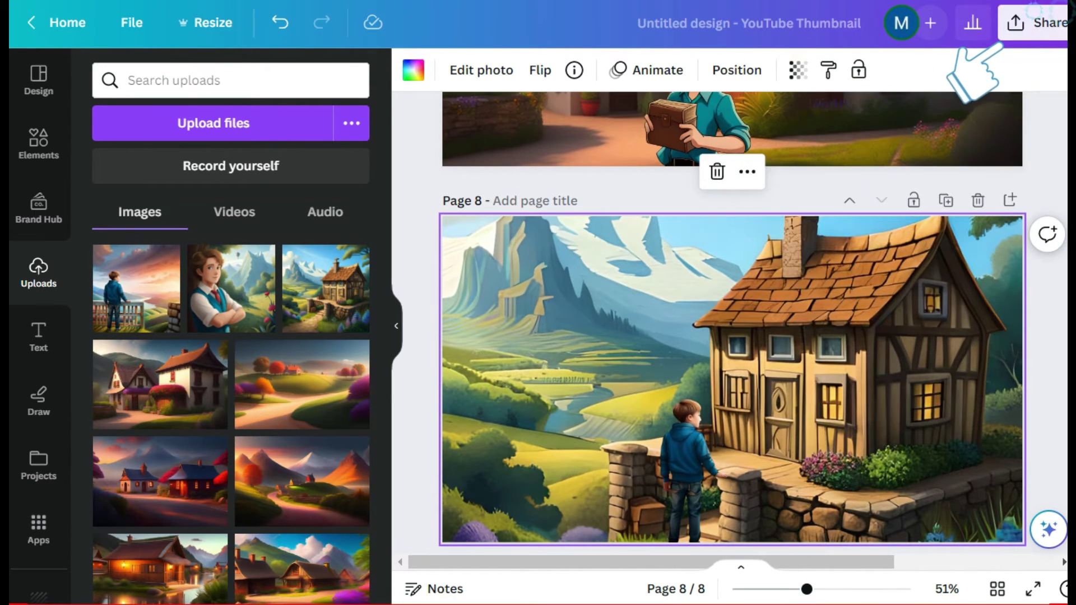
Download all eight pages of the design as PNG.
click(1034, 22)
scroll(896, 280, down, 1)
click(773, 422)
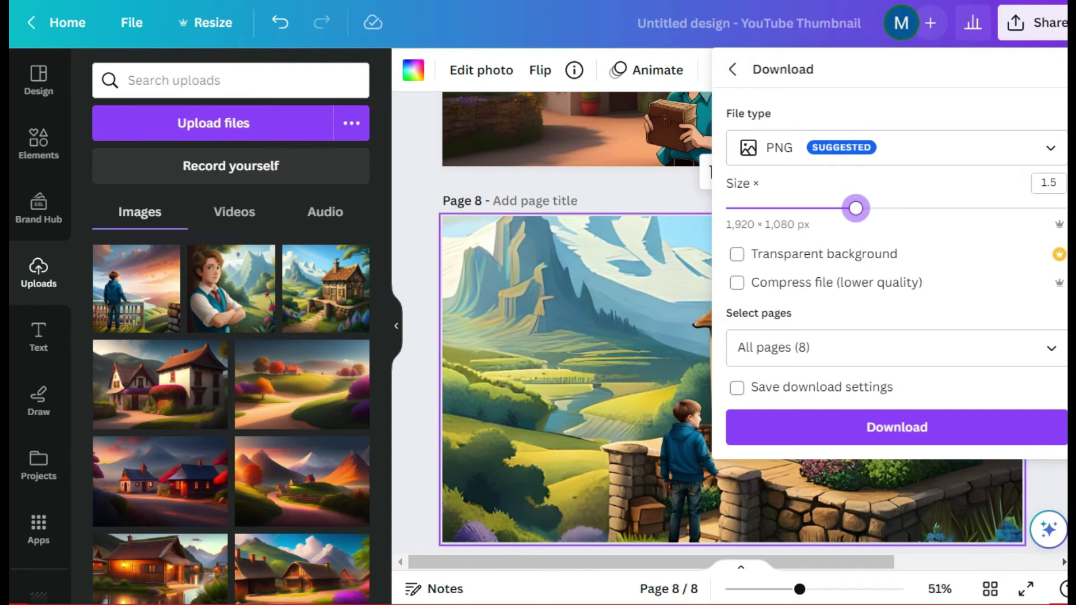
click(896, 426)
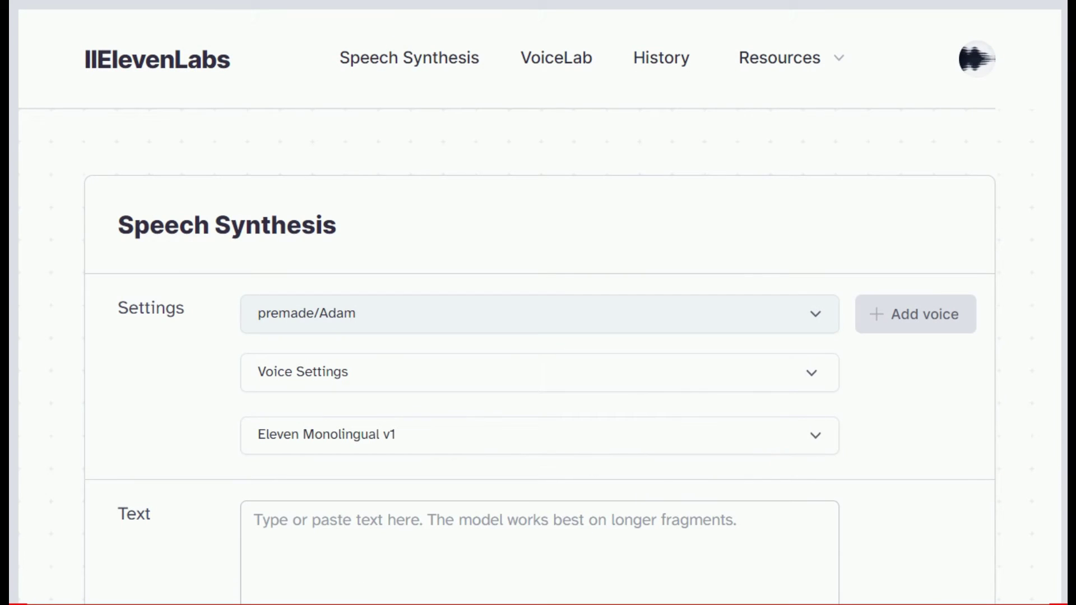
Paste the Timmy story into ElevenLabs and select the premade Antoni voice.
scroll(538, 303, down, 2)
scroll(538, 302, down, 2)
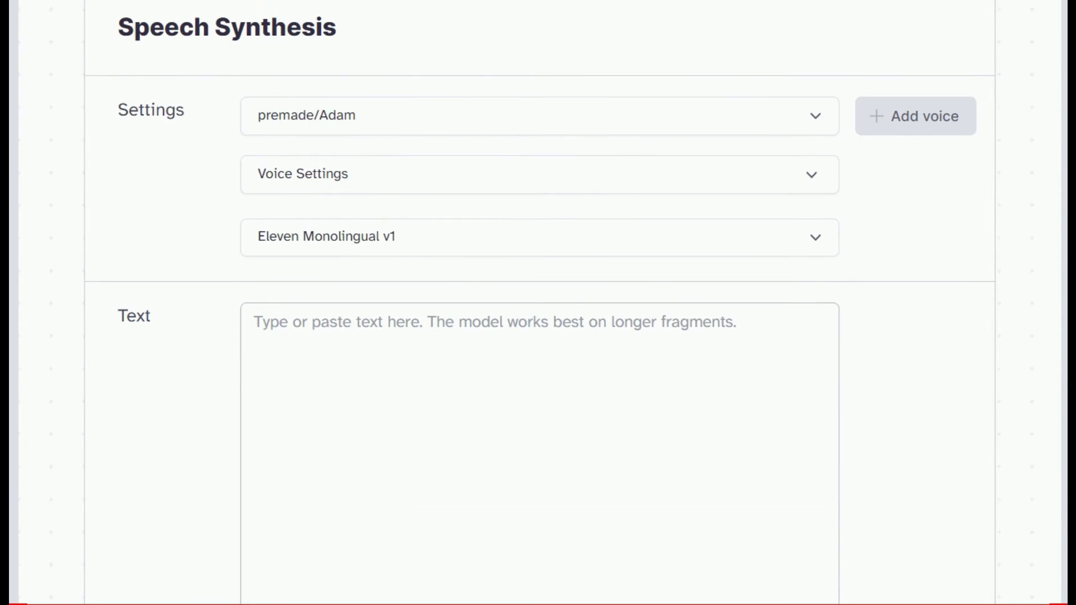
text(In a quaint little village, nestled amidst rolling green hills, lived a curious boy named Timmy. With a mop of unruly brown hair and sparkling blue eyes, he possessed an insatiable thirst for adventure. Timmy would spend his days exploring the enchanting forests, listening to the whispers of the ancient trees. He'd chase butterflies, his laughter filling the air, while the villagers smiled at his innocence. One fateful day, Timmy stumbled upon a hidden cave, its entrance shrouded in mystery. Braving the darkness, he discovered a long-lost treasure, a relic from a forgotten era. News of his discovery spread like wildfire, making Timmy a hero in his village, forever etching his name in their hearts. As he grew older, Timmy became a beloved storyteller, weaving magical tales of courage and wonder, inspired by his childhood adventures. The village flourished, embracing the spirit of curiosity and discovery, all thanks to the little boy who dared to dream.)
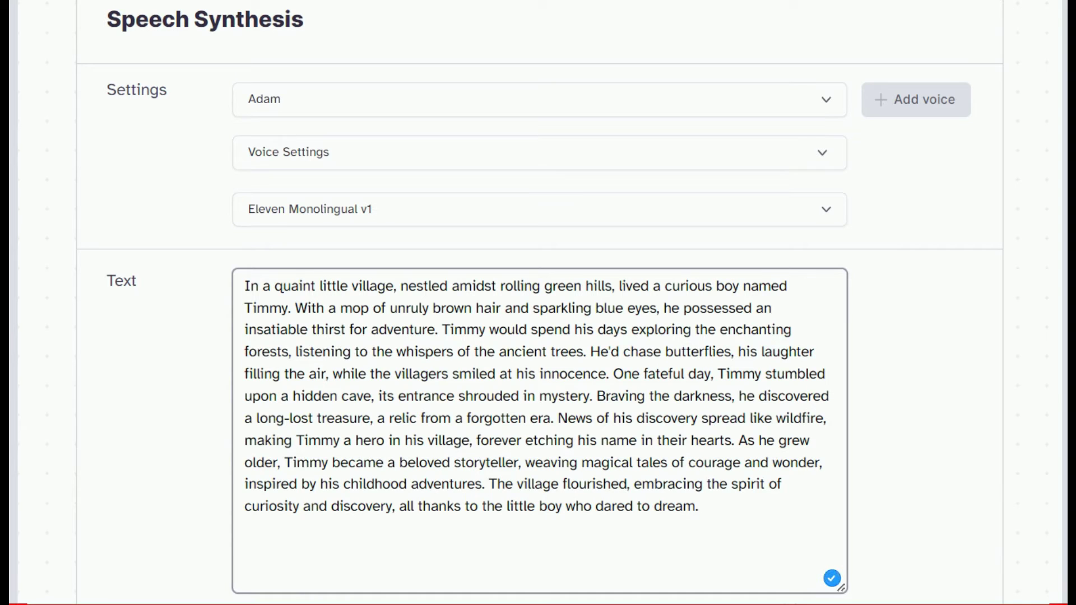
click(250, 100)
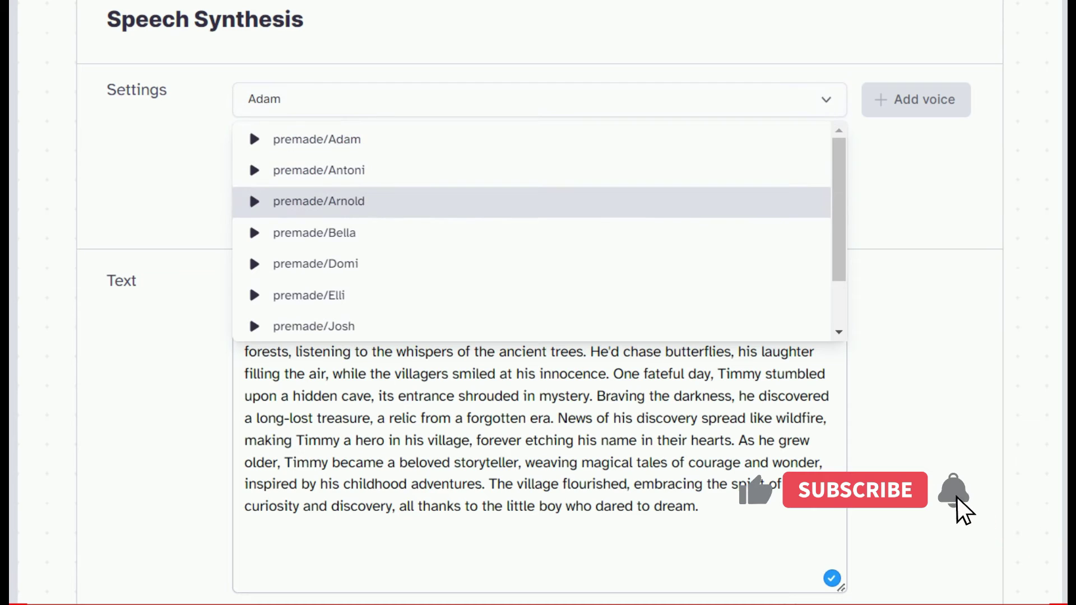
key(Up)
key(Return)
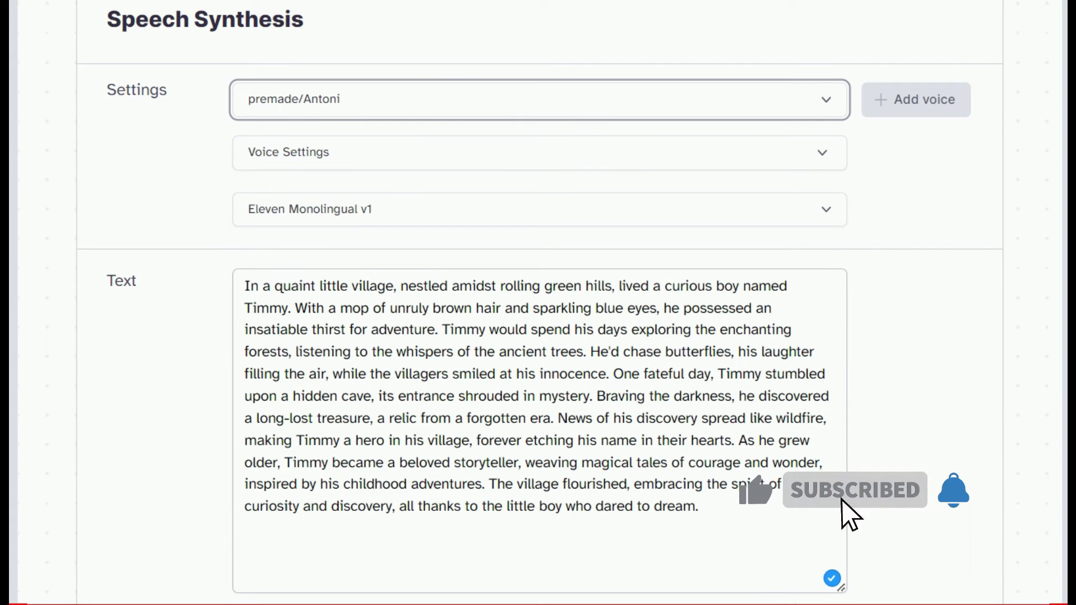
Generate the Antoni narration and download the audio file.
key(Tab)
key(Return)
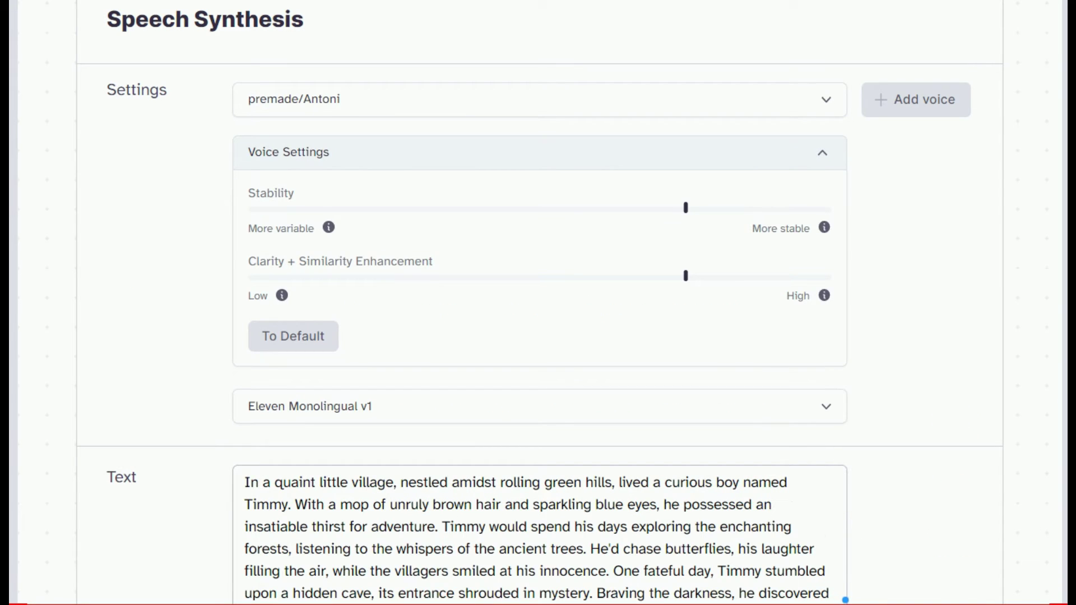
key(Return)
scroll(538, 303, down, 5)
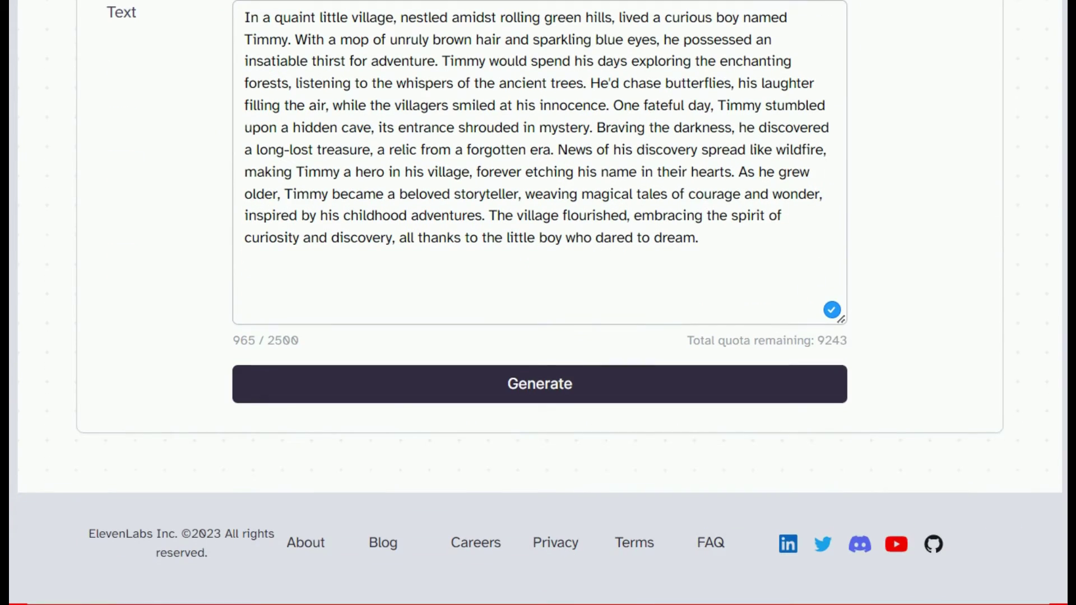
key(Tab)
key(Return)
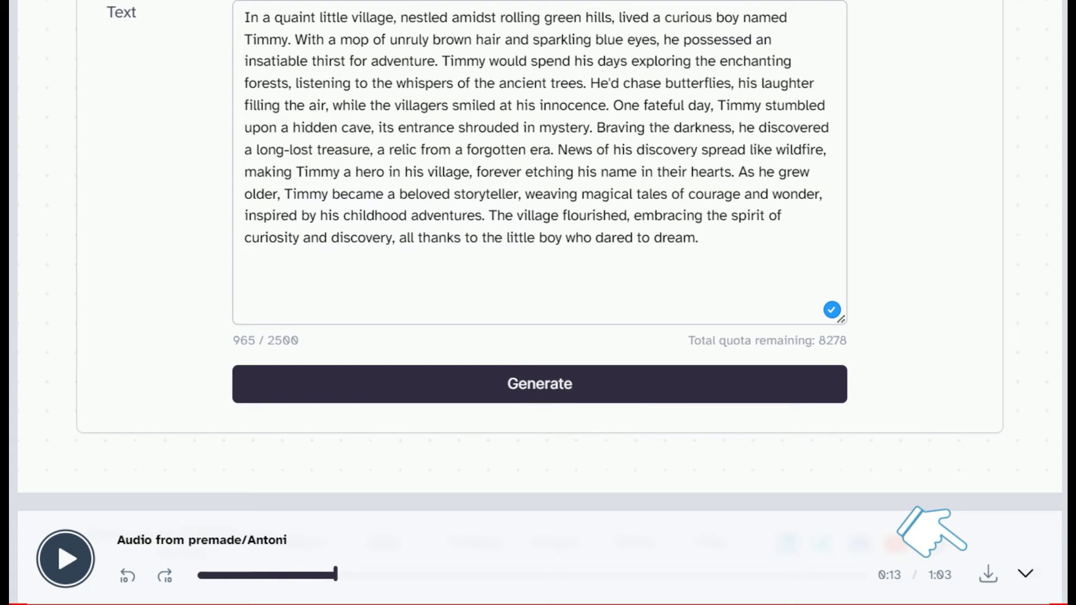
click(989, 572)
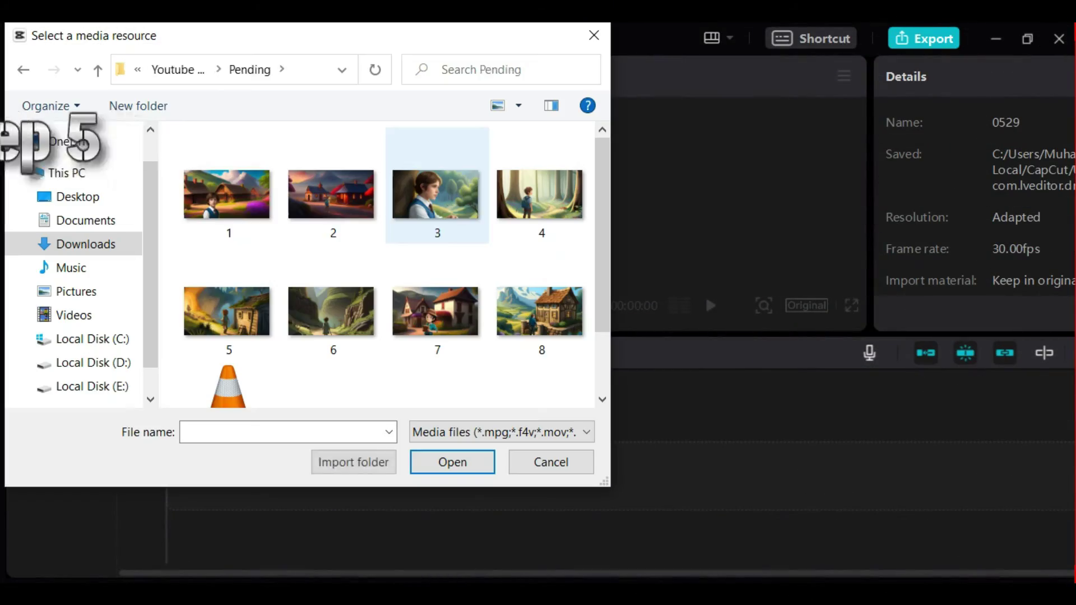
Import the scene images and narration into CapCut, and add 1.png–4.png to the timeline.
key(ctrl+a)
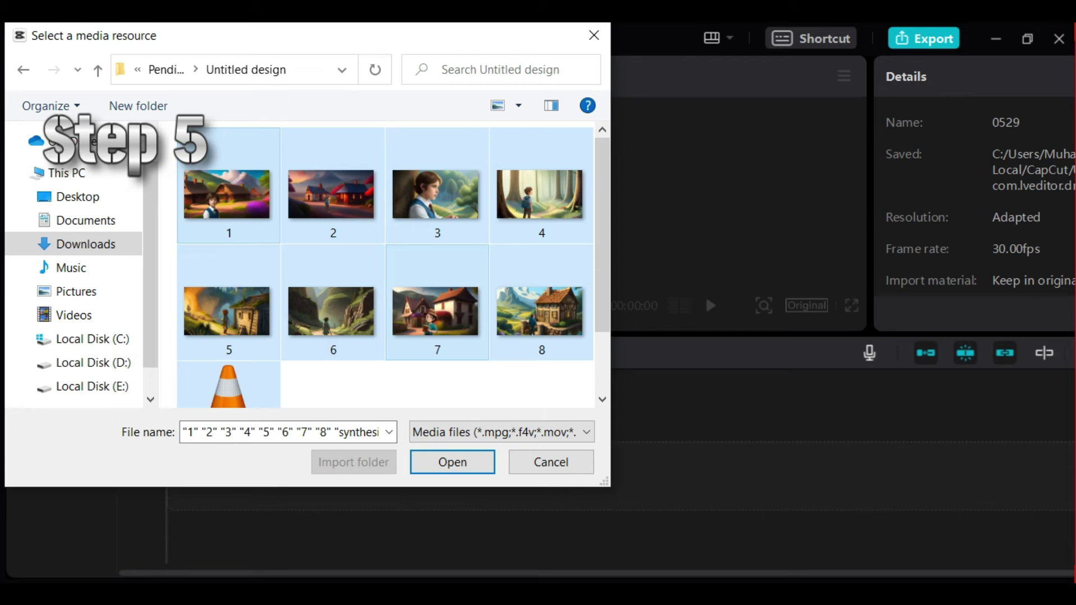
key(Return)
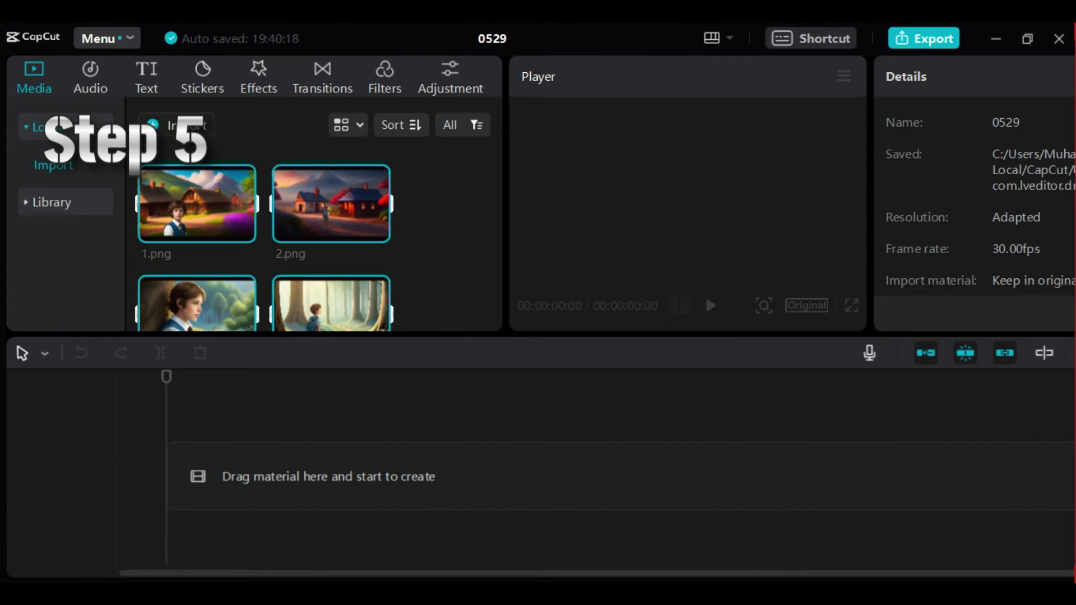
click(243, 230)
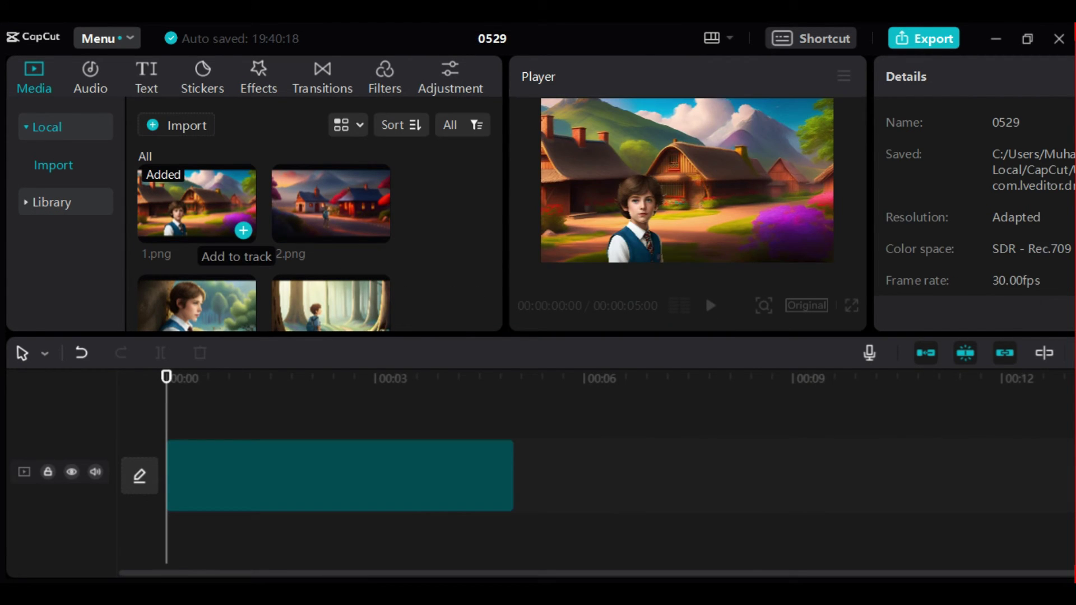
click(378, 230)
scroll(378, 231, down, 3)
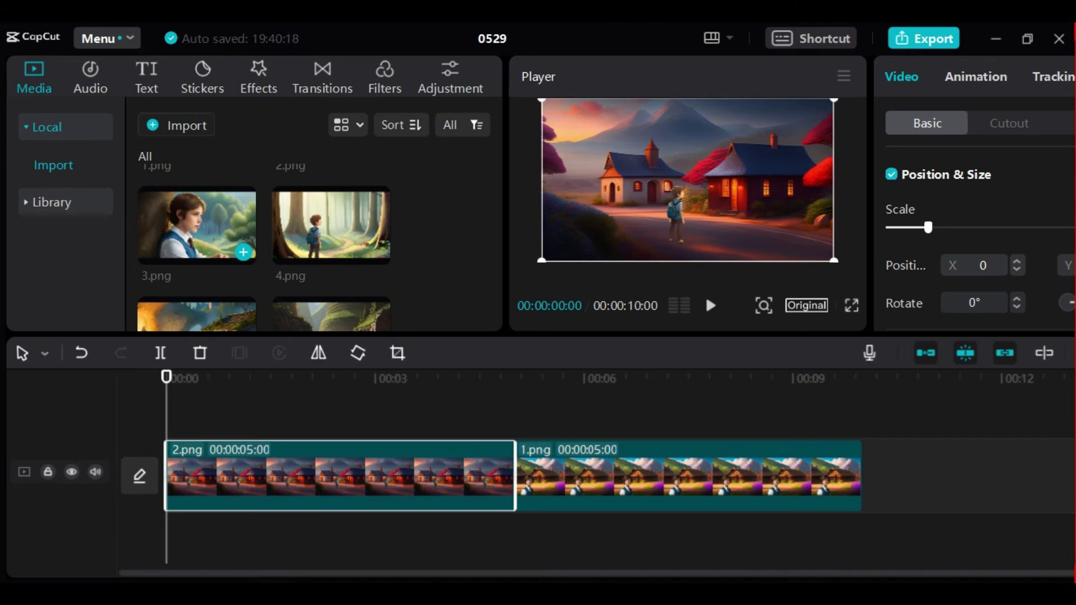
click(244, 250)
click(377, 250)
Add 5.png–8.png to the timeline, completing the 40-second picture sequence.
scroll(377, 250, down, 2)
click(242, 274)
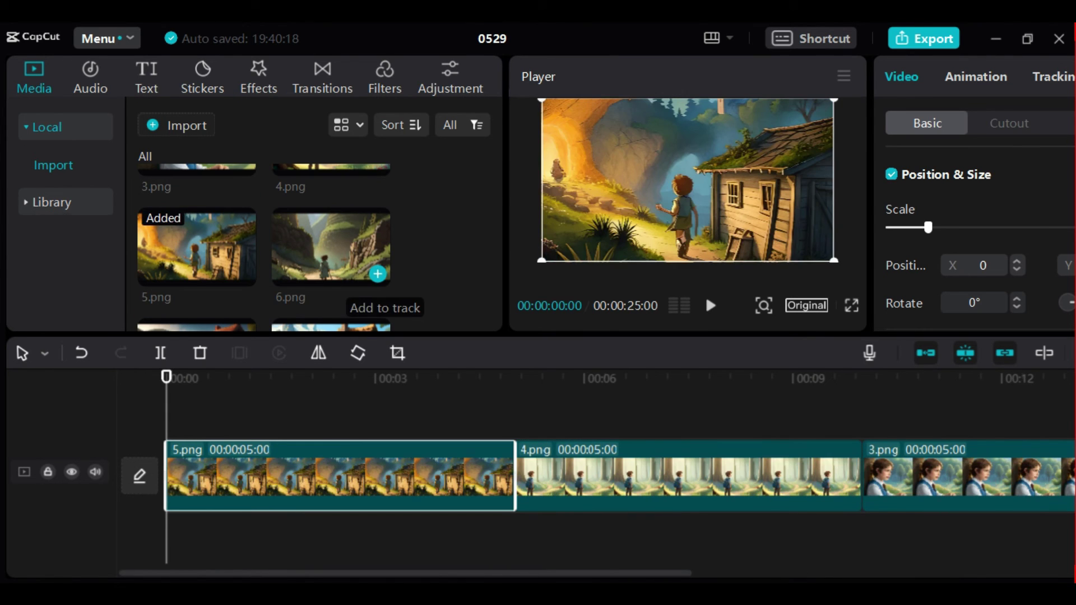
click(377, 274)
scroll(378, 274, down, 2)
click(243, 295)
click(377, 295)
scroll(378, 295, down, 2)
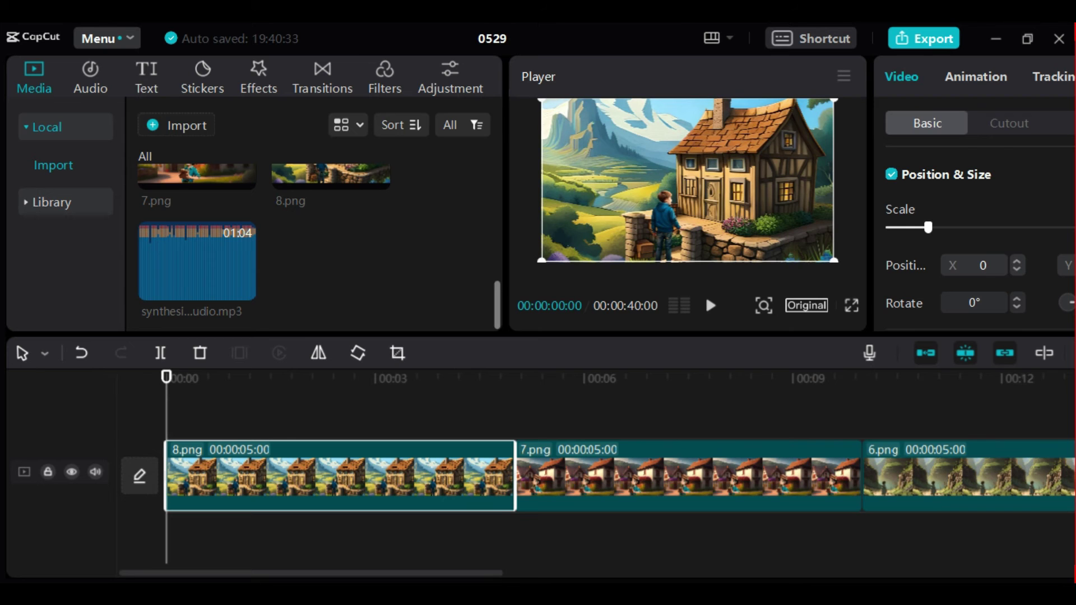
scroll(595, 473, right, 8)
scroll(596, 474, right, 3)
scroll(595, 474, right, 3)
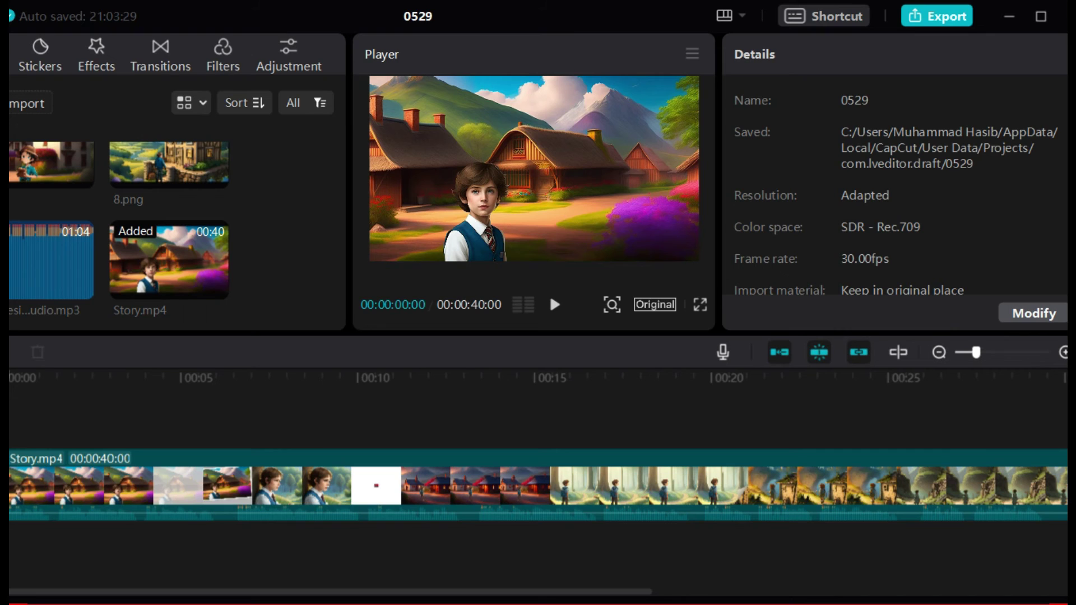
Start playback of the 40-second Story.mp4 in the Player, opening on the village boy scene.
click(550, 294)
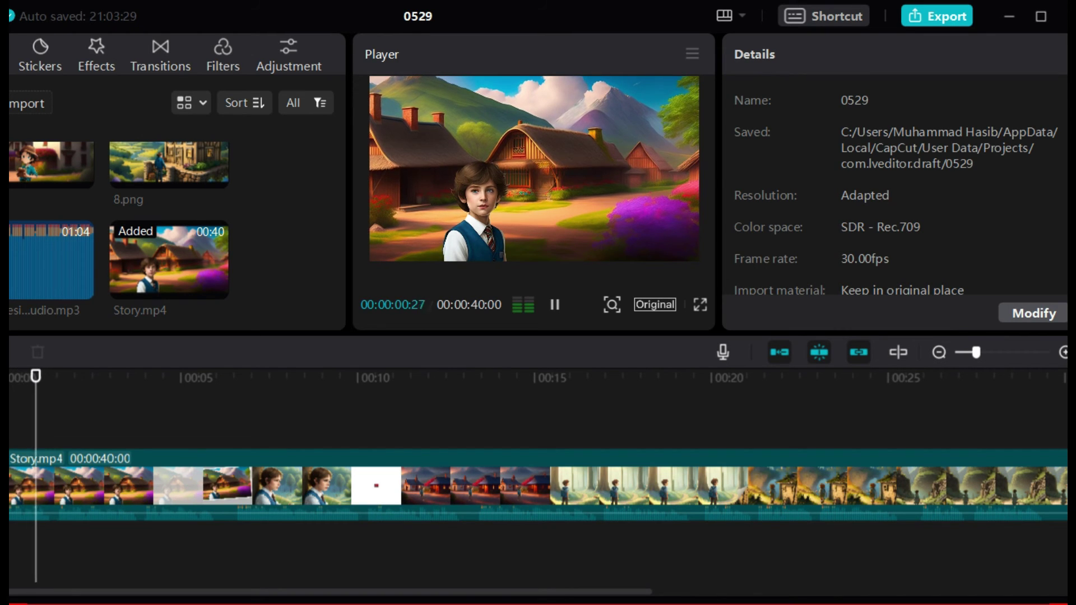